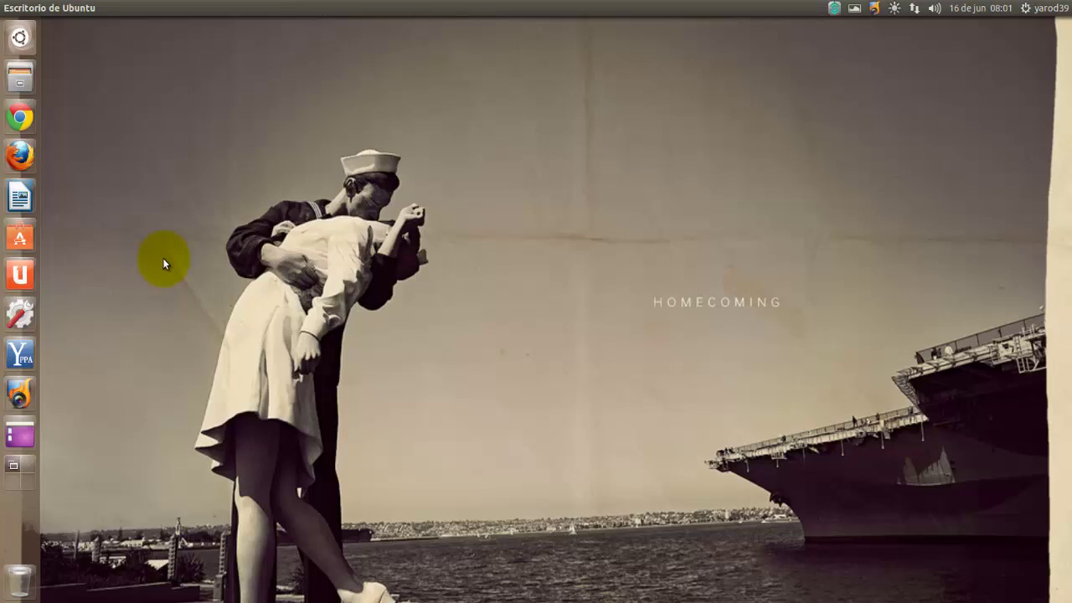
Launch HotShots and bring up its main interface window.
left_click(23, 395)
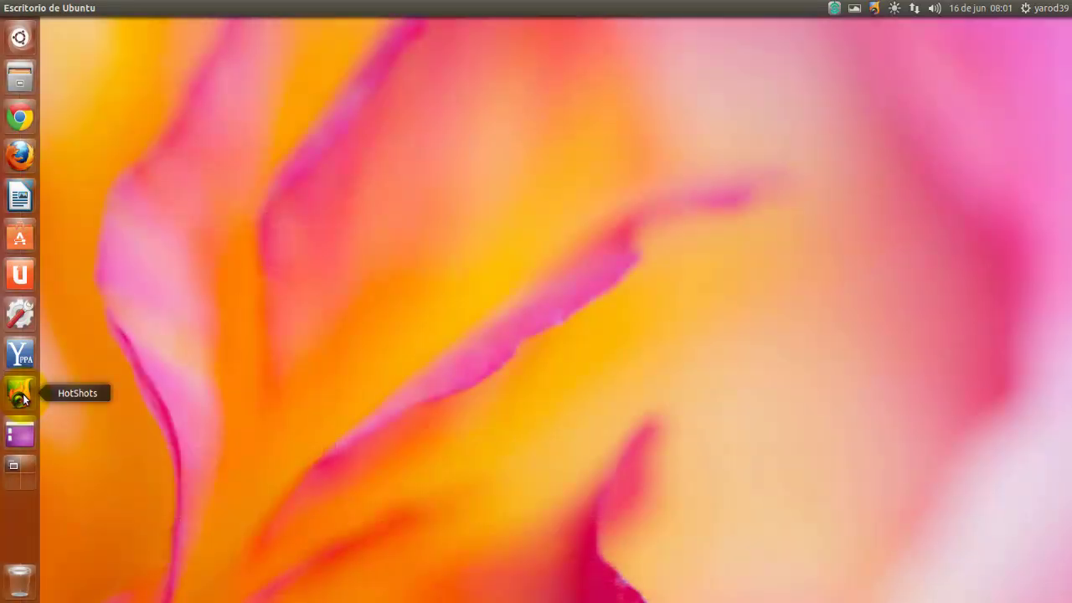
left_click(20, 393)
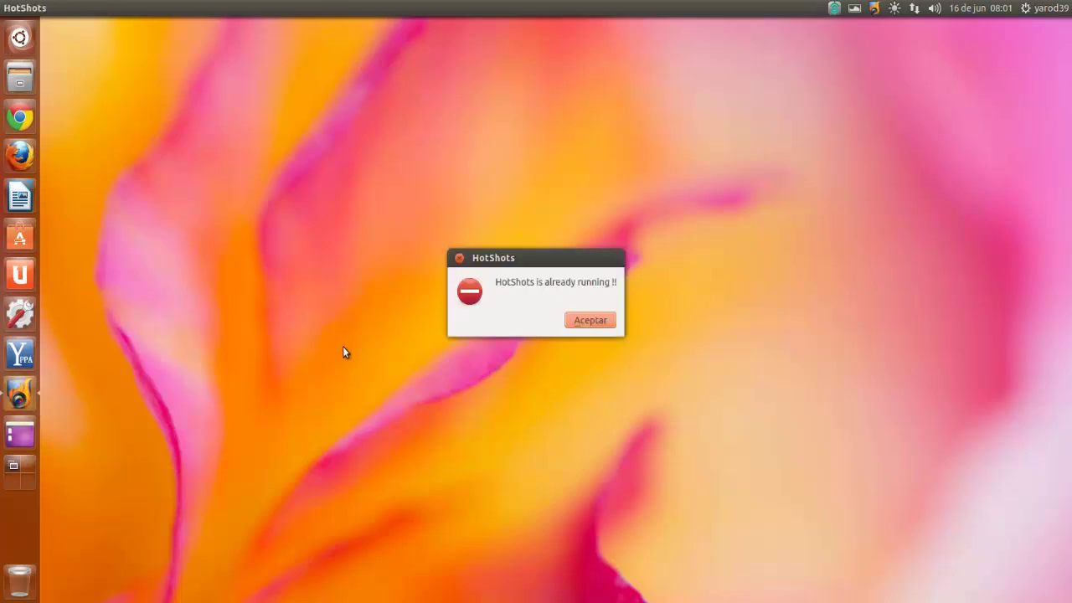
left_click(589, 321)
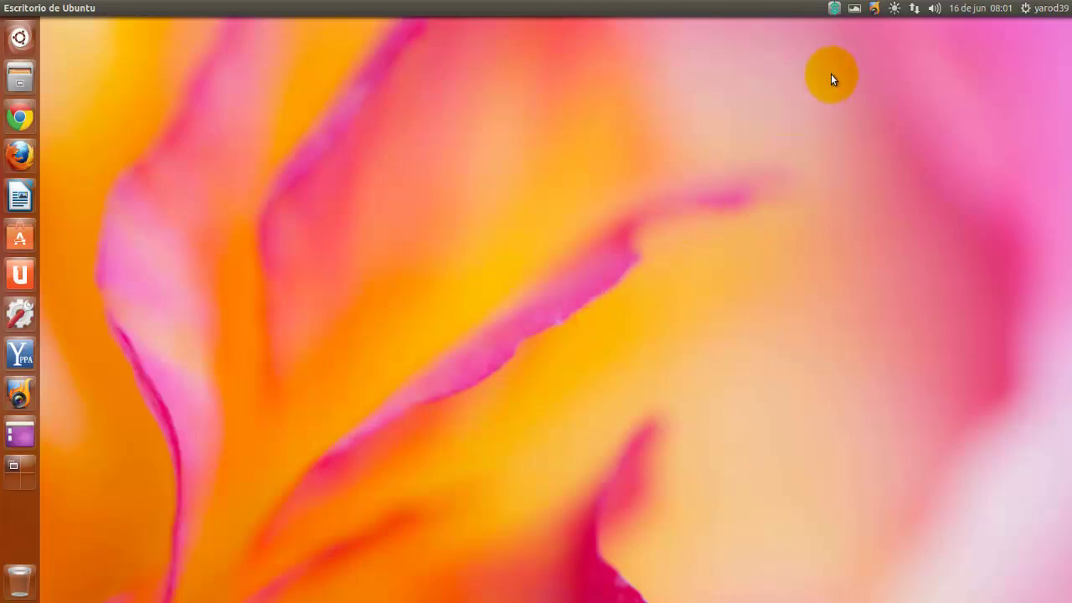
left_click(874, 9)
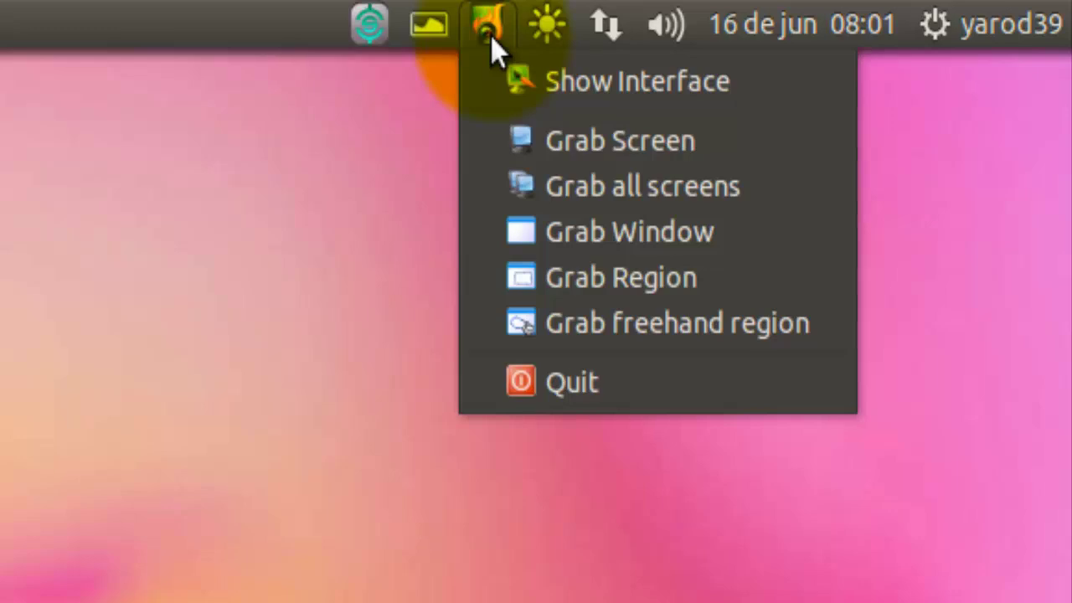
left_click(518, 95)
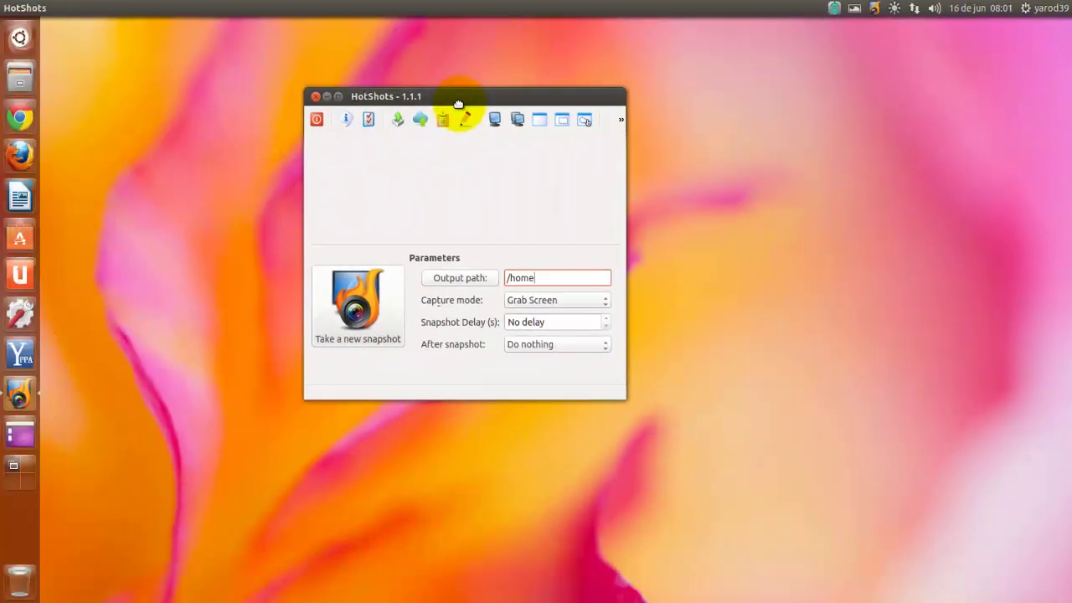
left_click_drag(459, 104, 463, 102)
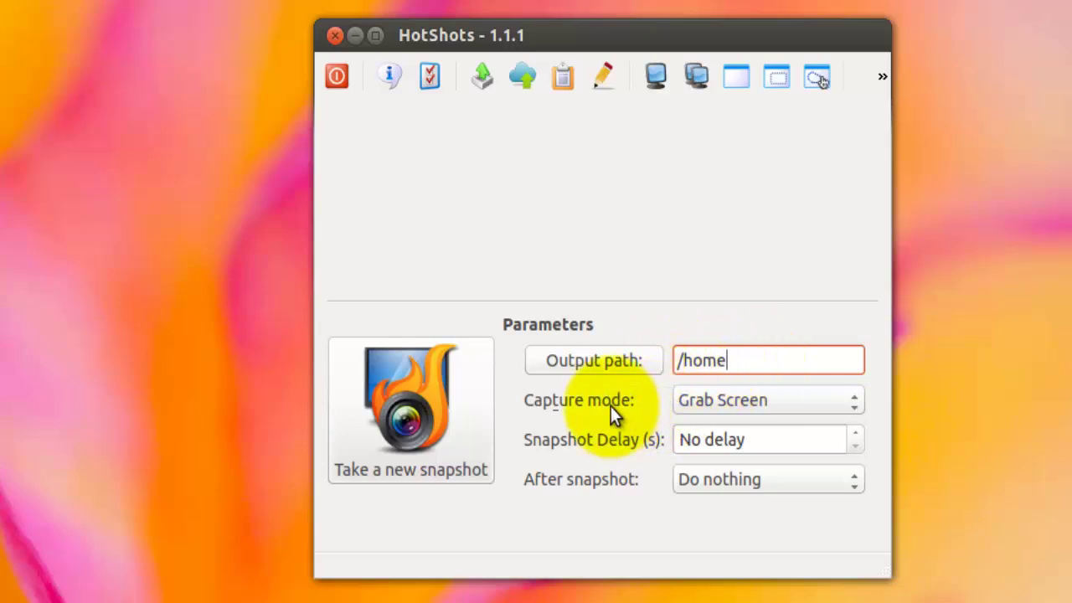
Examine the available capture modes and the overview of the four desktop workspaces.
left_click(851, 405)
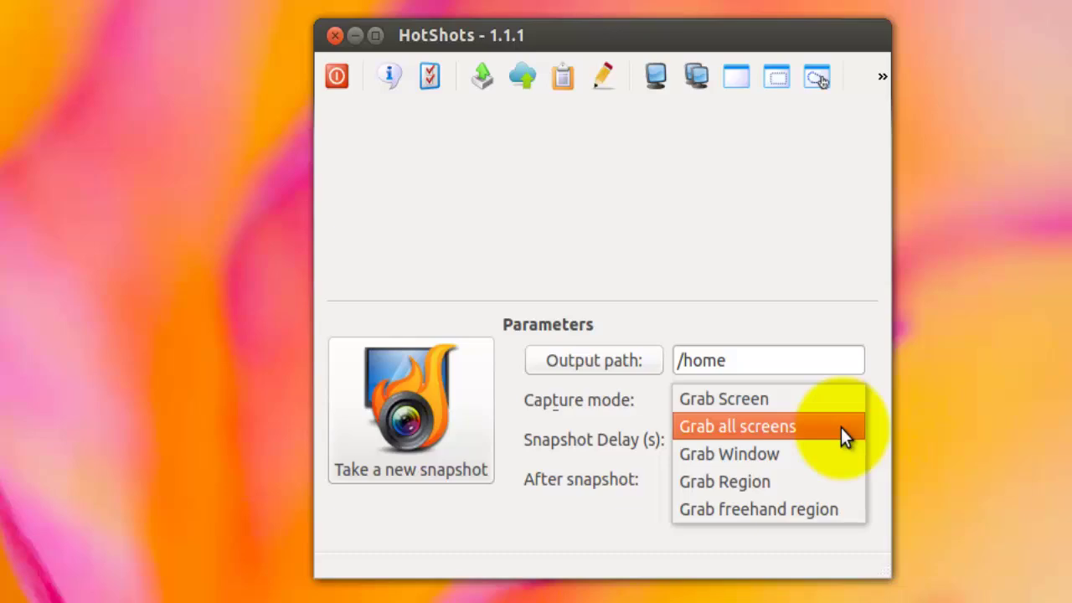
key("Down")
key("Escape")
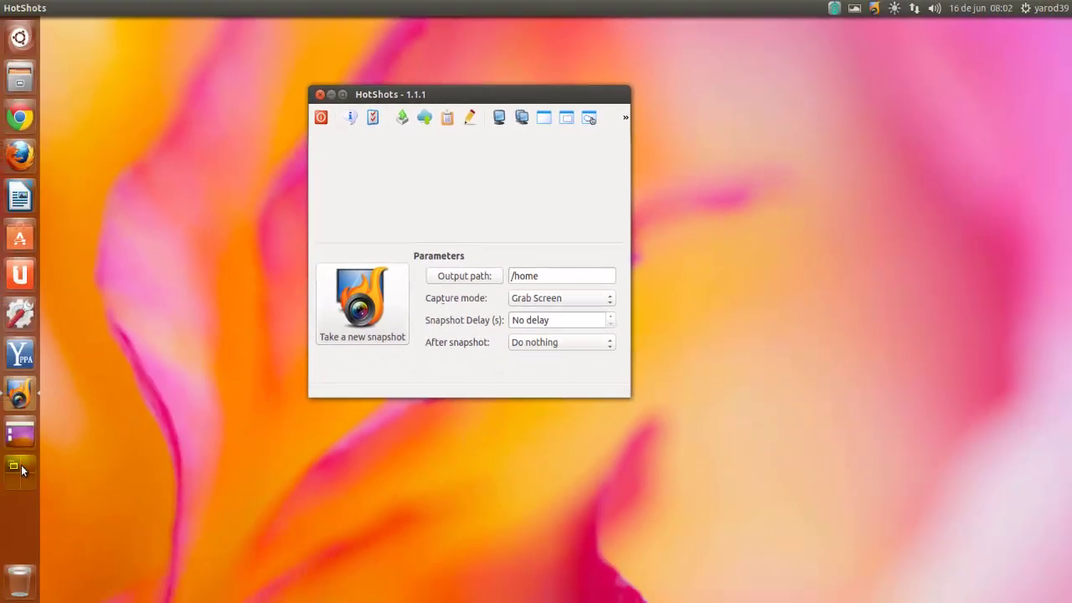
left_click(20, 468)
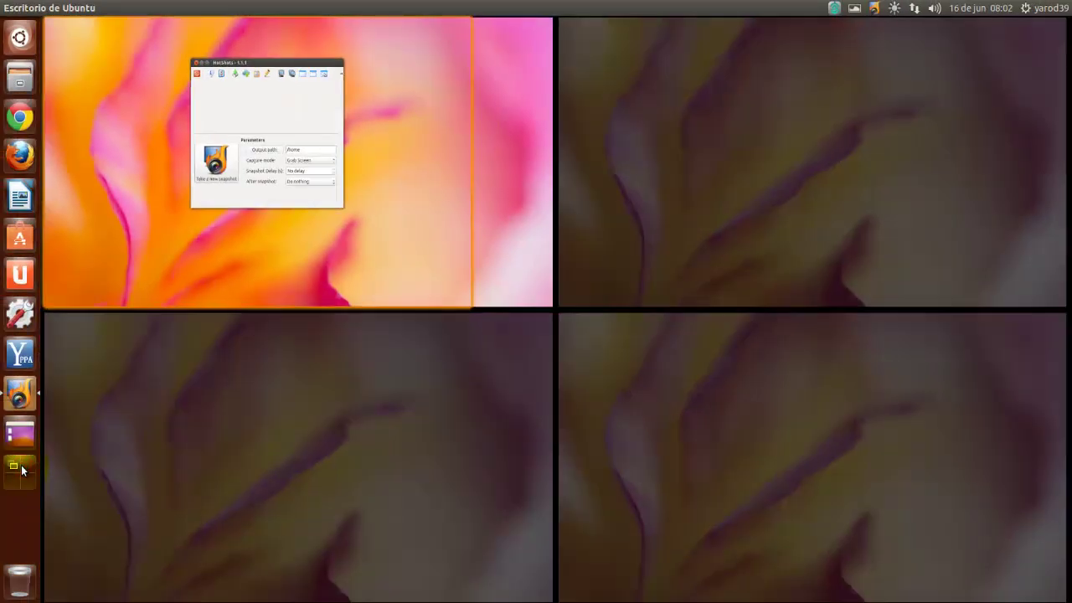
left_click(264, 188)
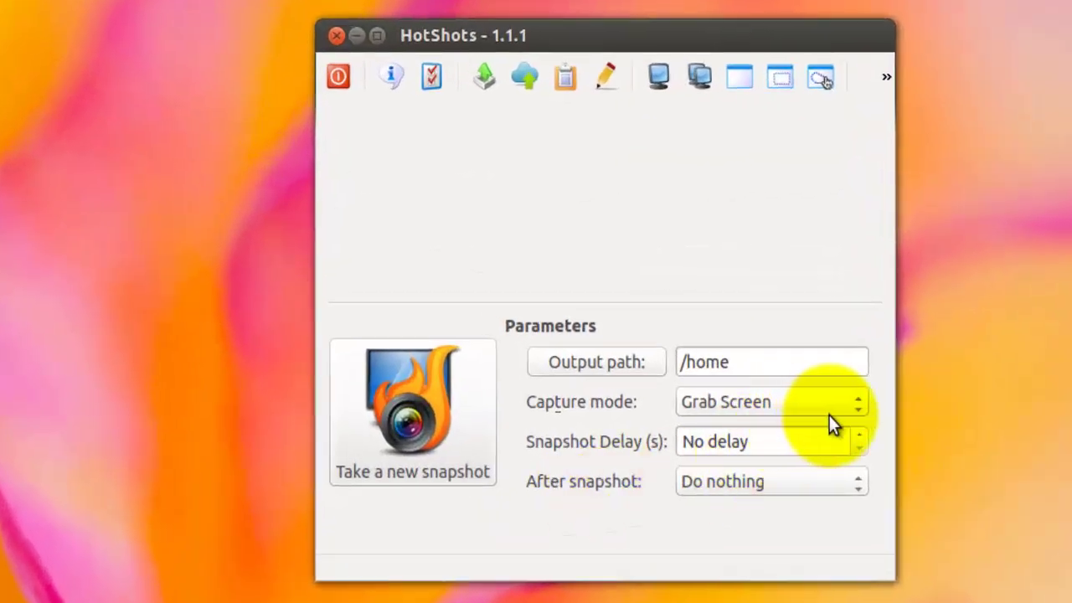
Try the Grab Window and Grab Region capture modes, and return the mode to Grab Screen.
left_click(859, 403)
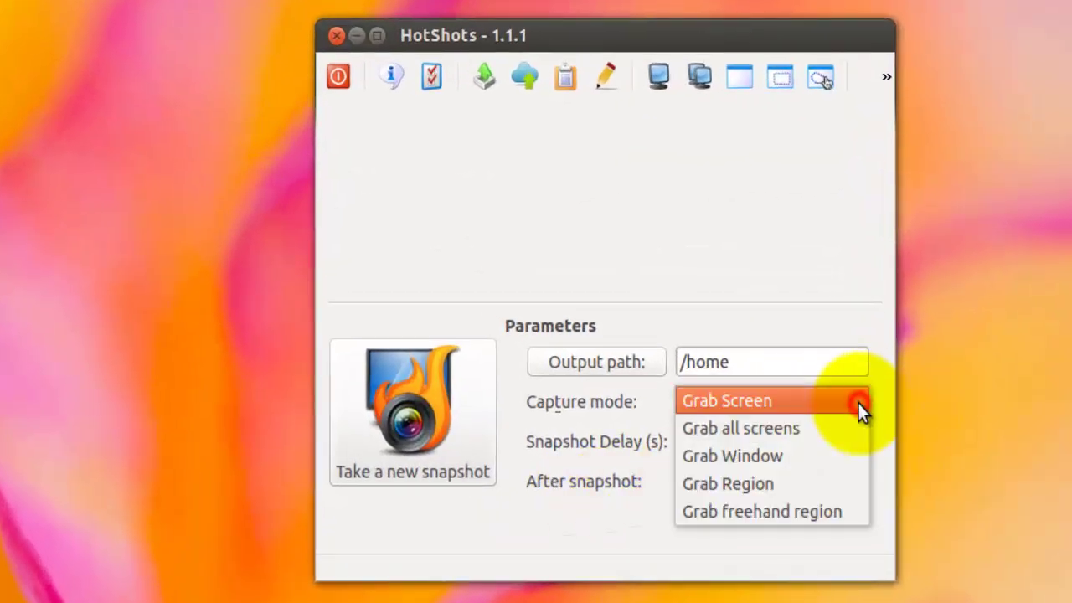
left_click(847, 455)
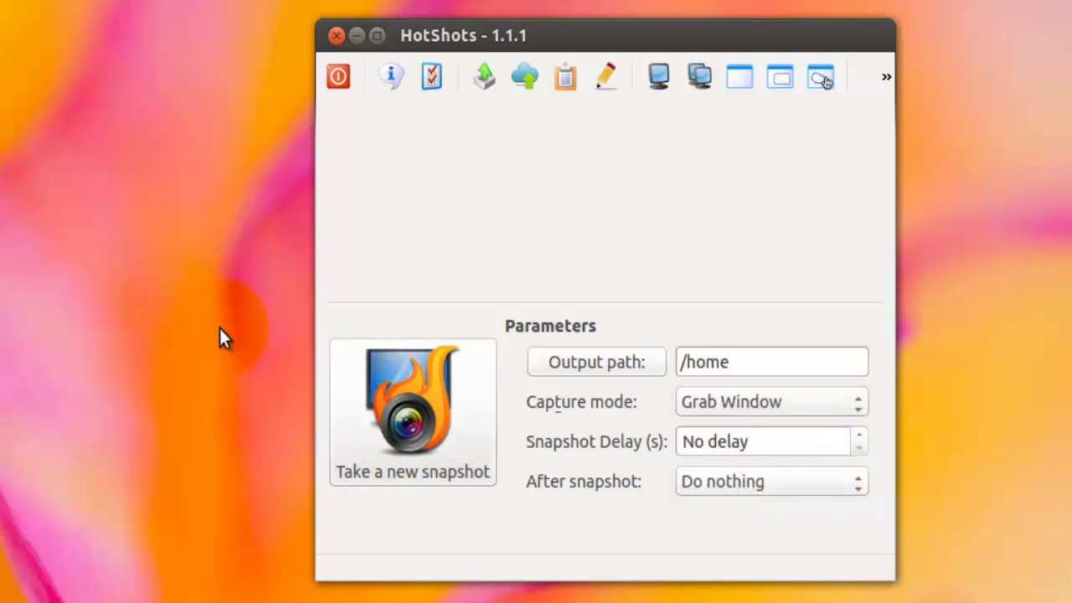
left_click(856, 397)
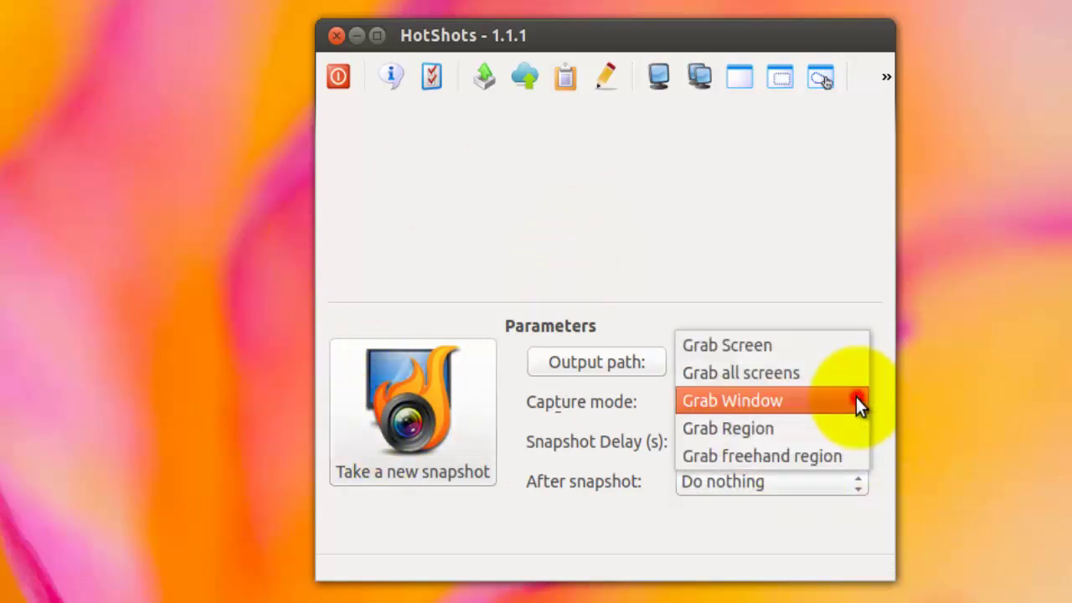
left_click(857, 438)
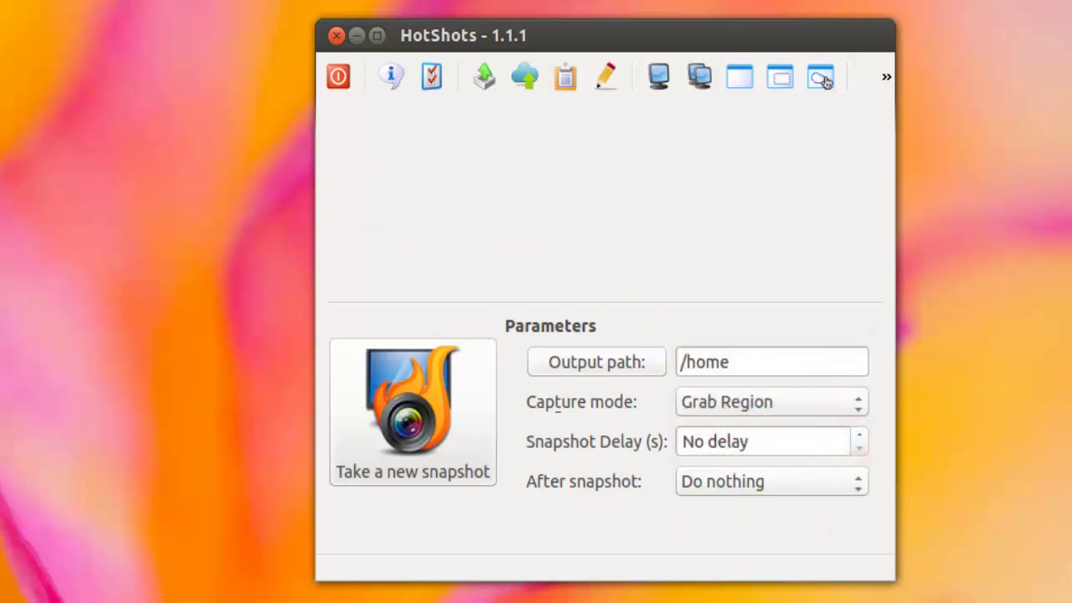
left_click(863, 408)
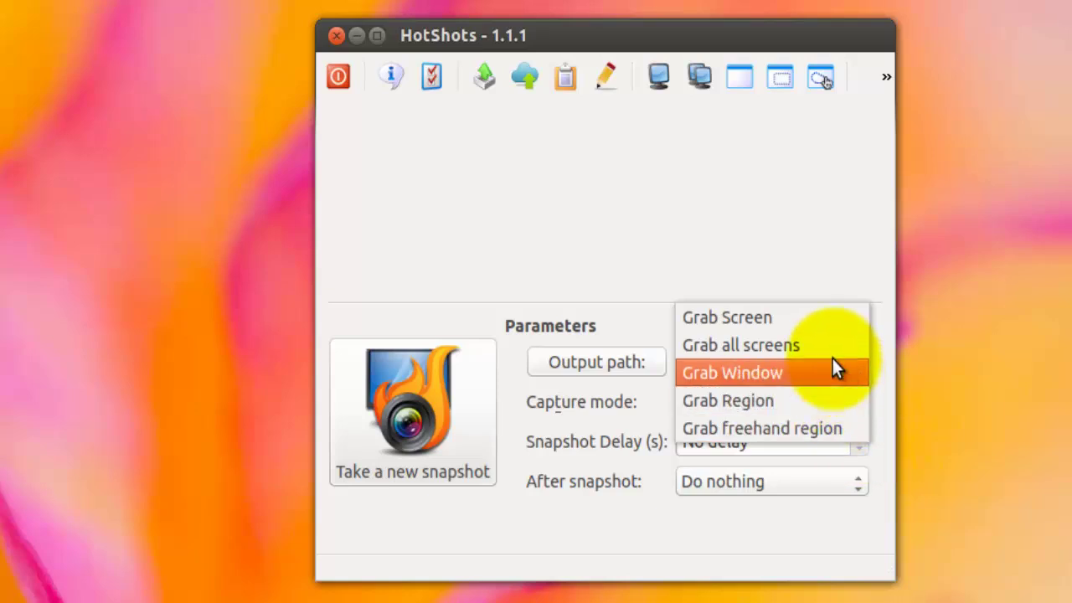
left_click(828, 317)
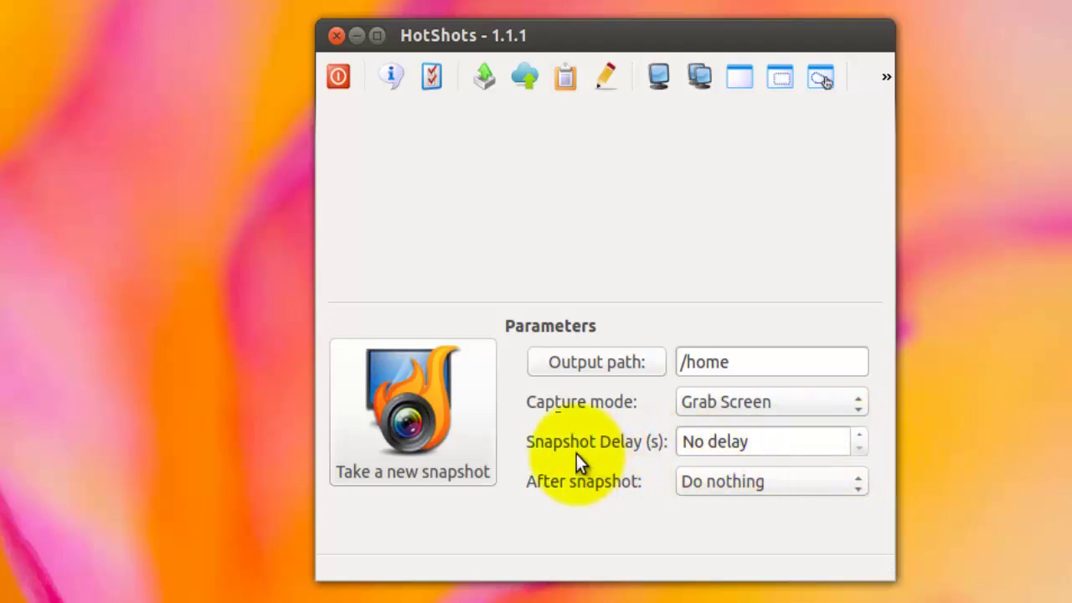
Set the snapshot delay to No delay and the after-snapshot action to Launch editor.
left_click(859, 438)
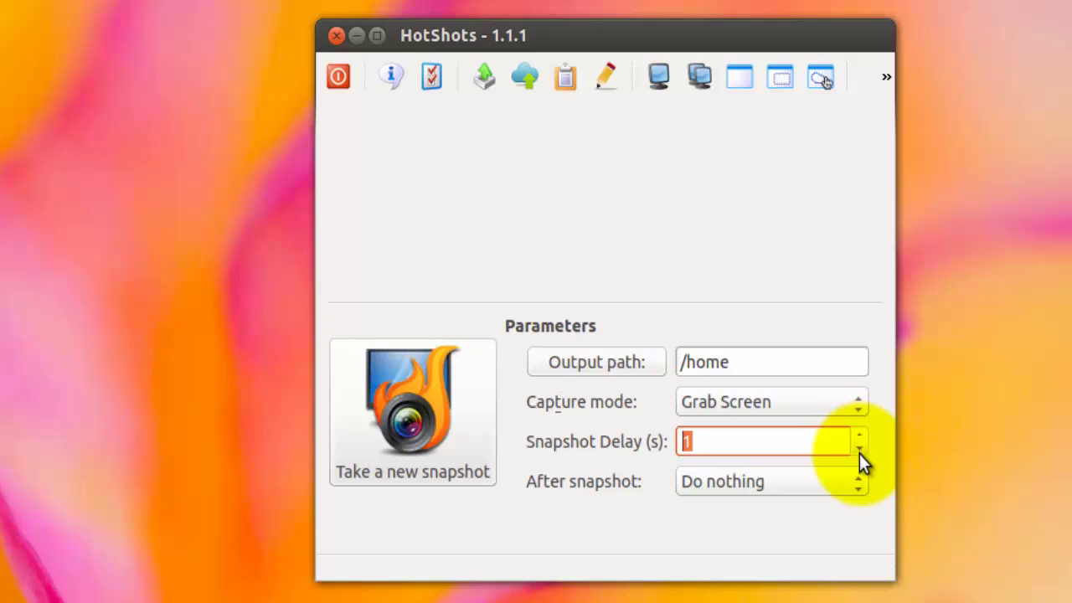
left_click(860, 454)
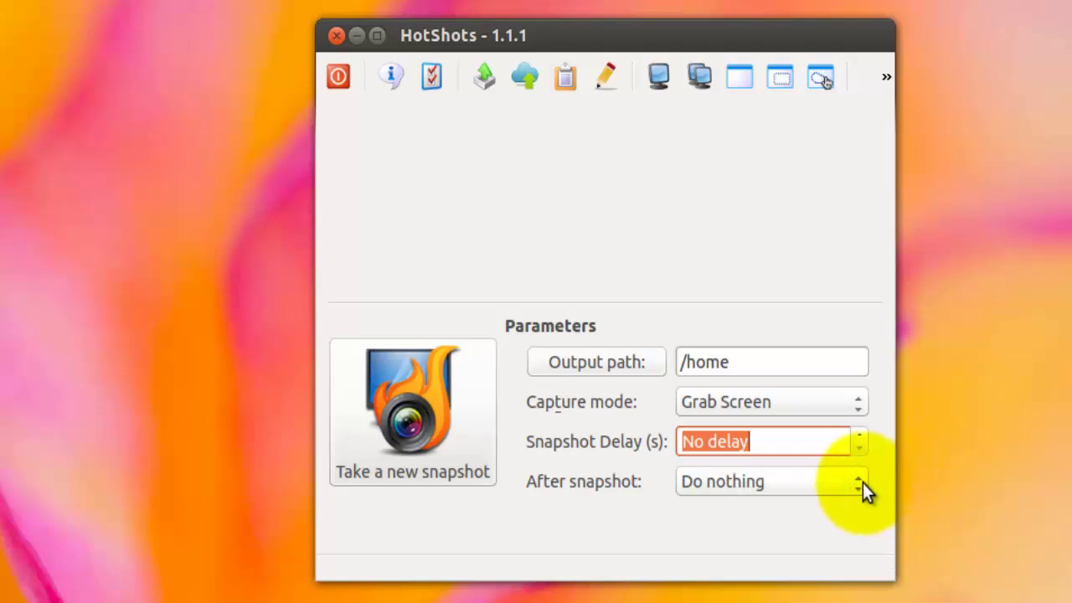
left_click(862, 484)
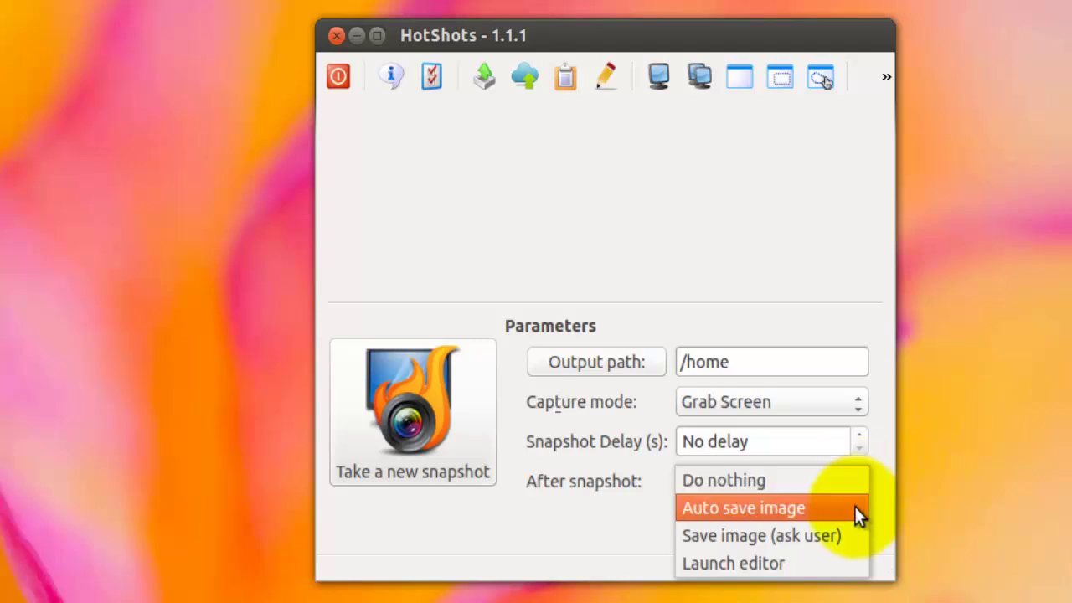
left_click(852, 565)
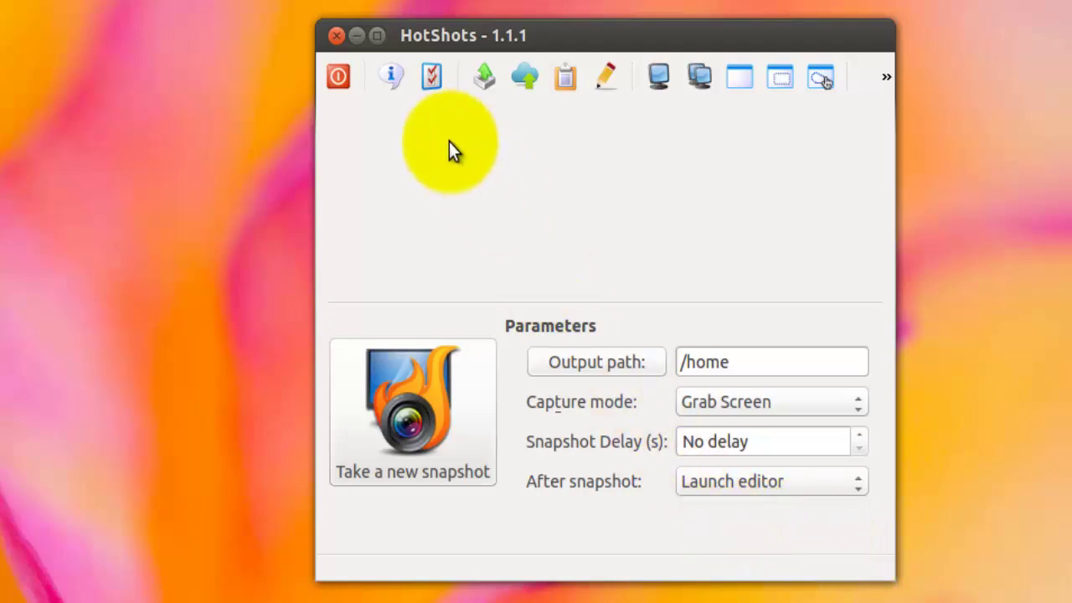
Open the HotShots preferences and examine the startup options and language choices, leaving the language on Automatic detection.
left_click(391, 77)
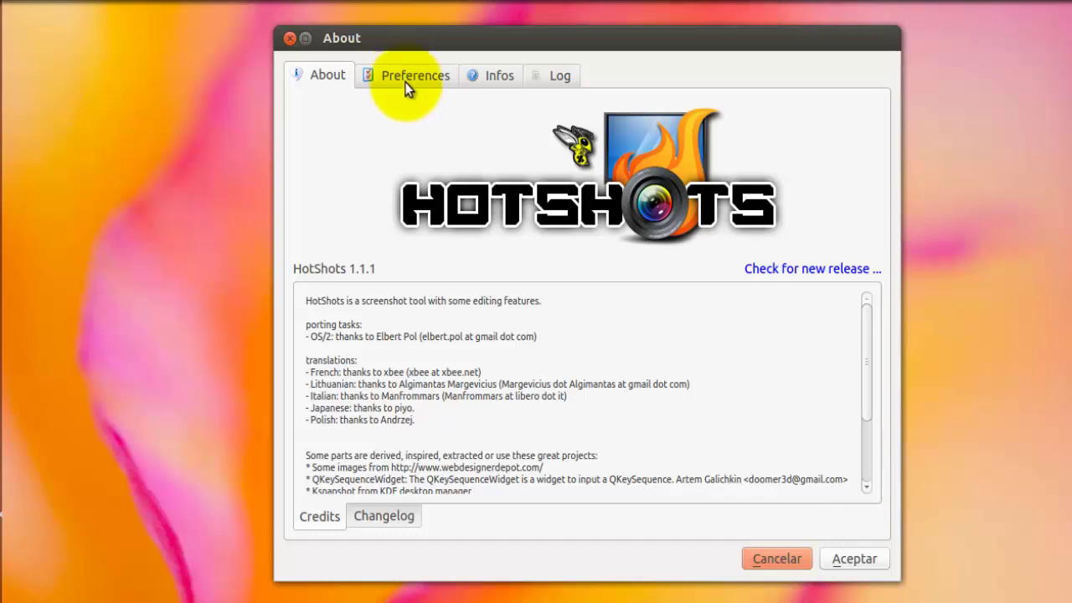
left_click(404, 76)
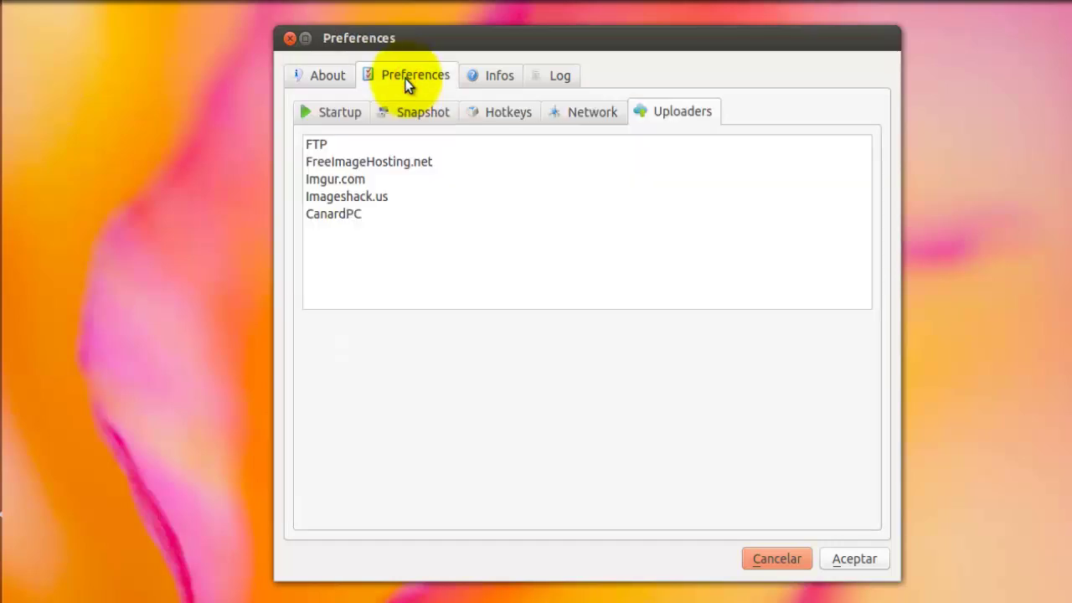
left_click(354, 114)
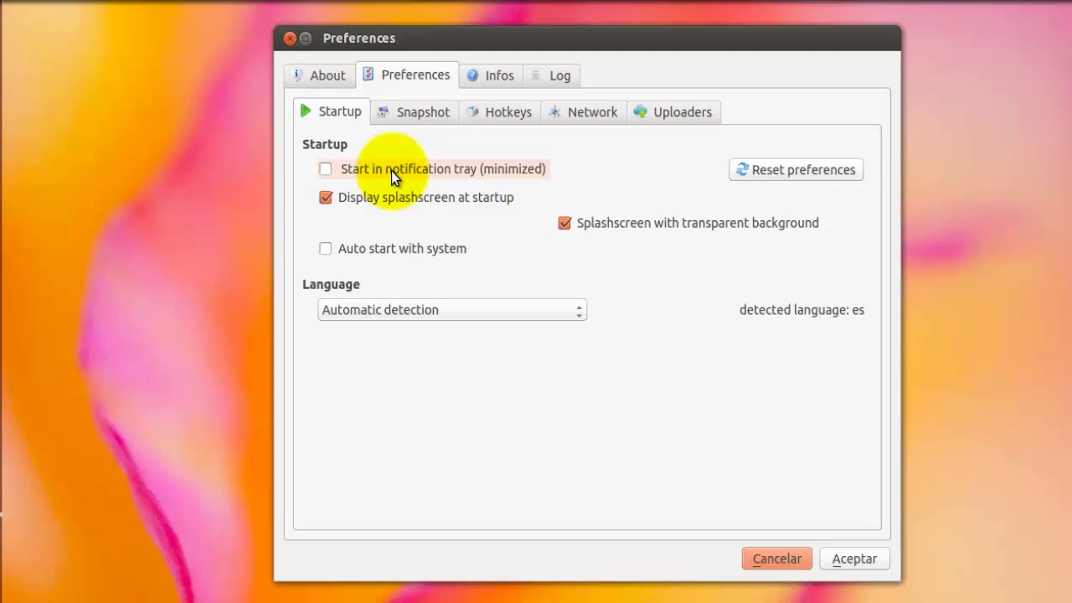
left_click(574, 312)
left_click(574, 311)
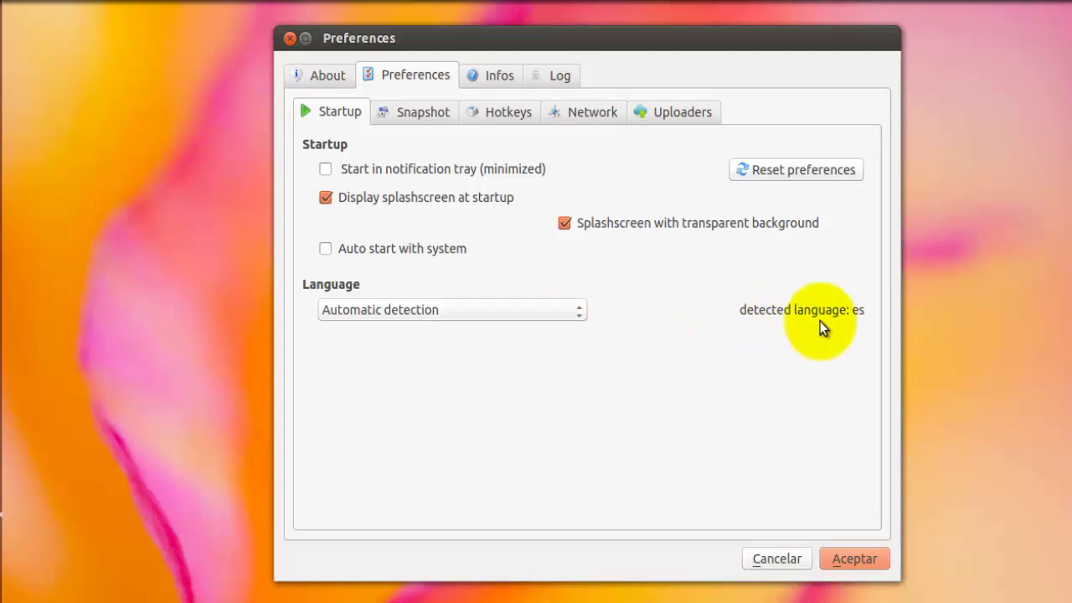
left_click(578, 321)
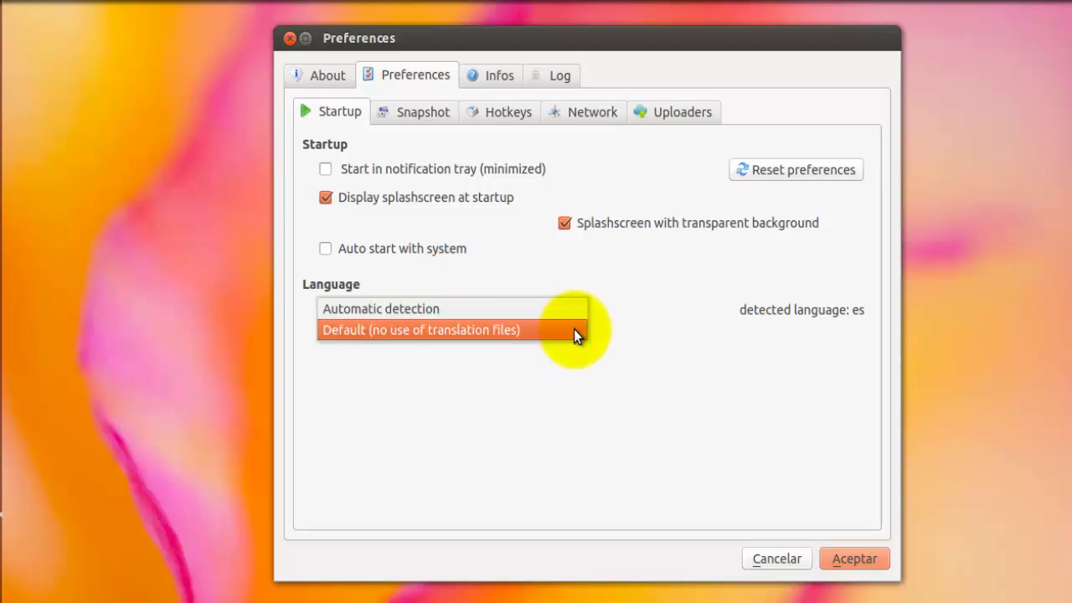
left_click(574, 314)
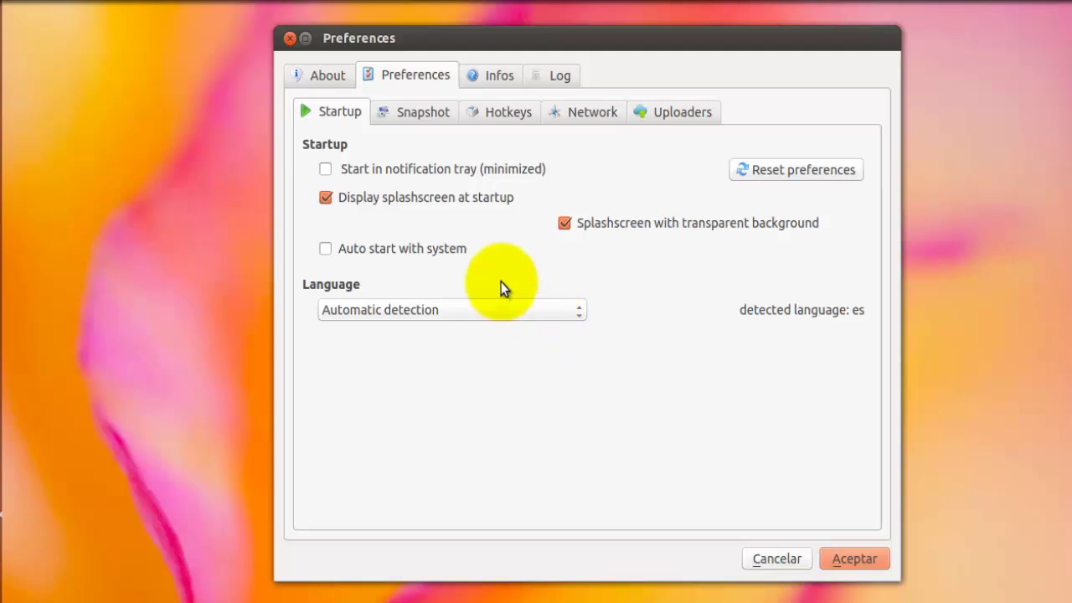
Examine the snapshot preferences, including the image formats and post effects, leaving PNG and No post effect selected.
left_click(426, 118)
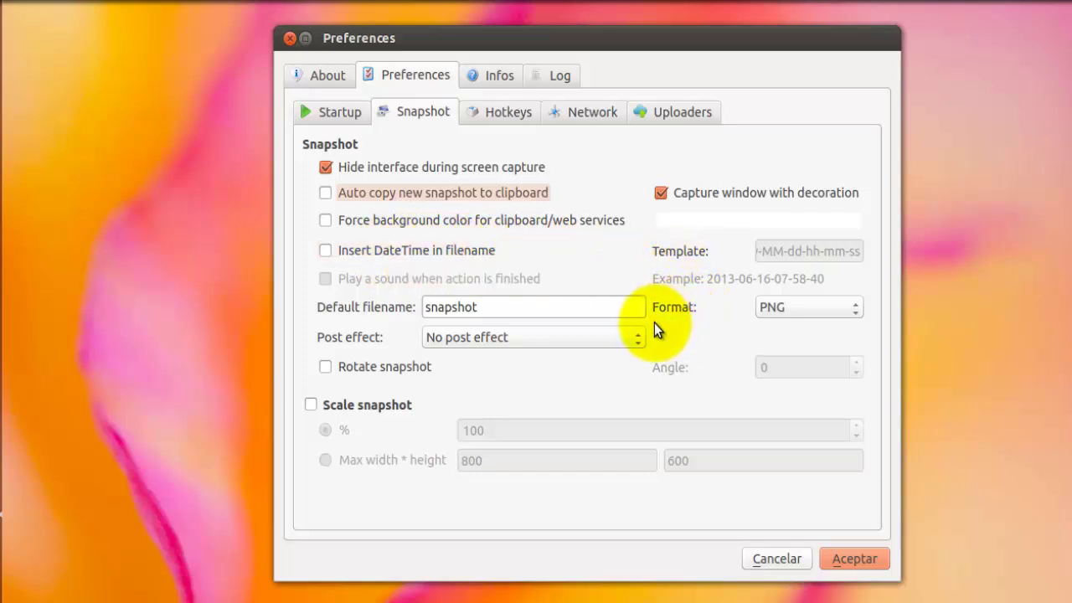
left_click(857, 310)
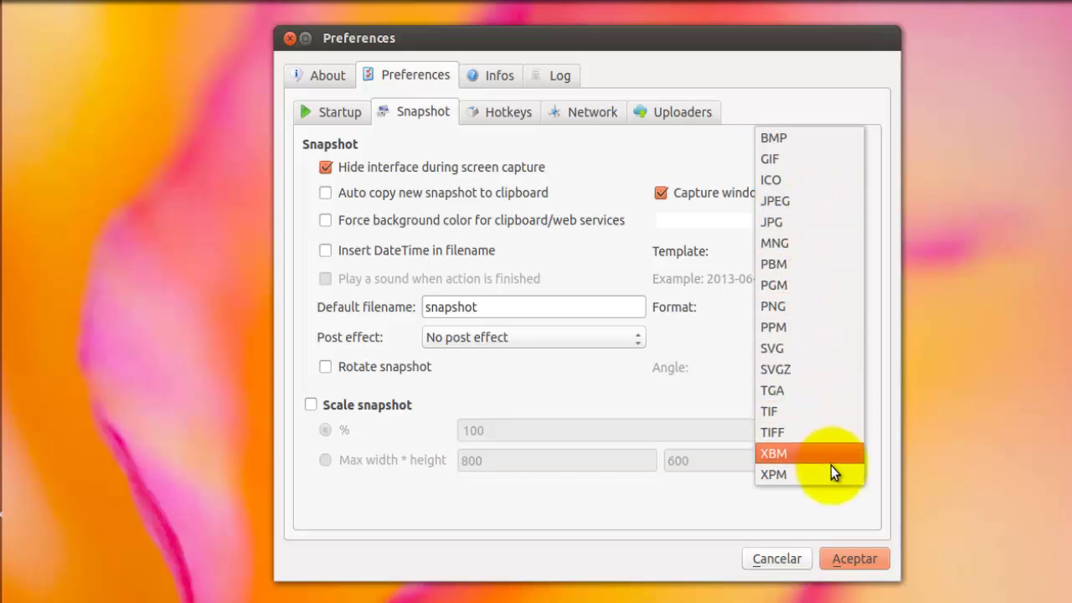
left_click(829, 306)
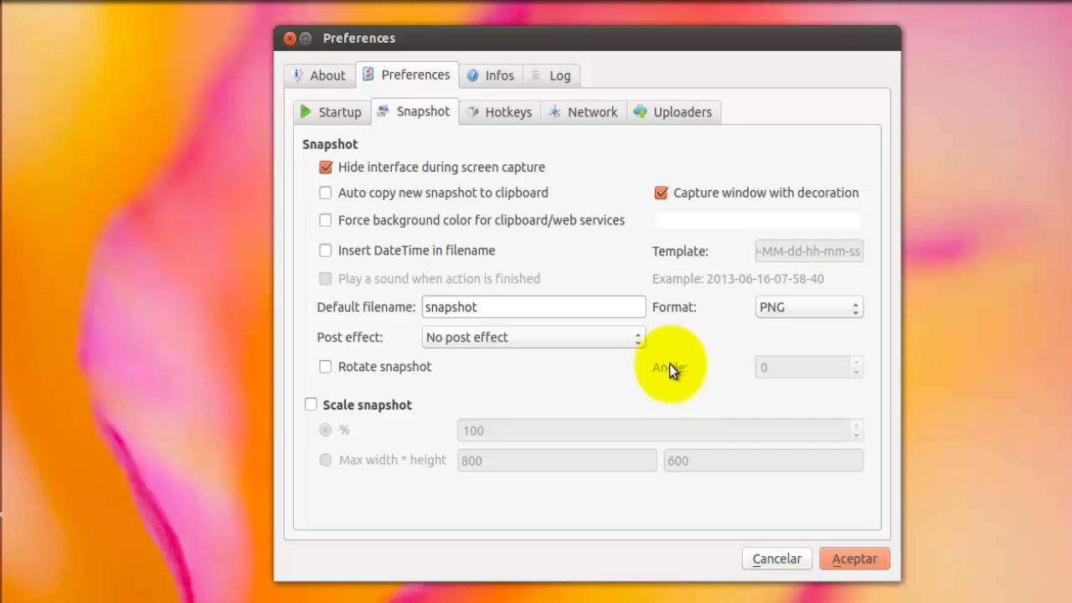
left_click(637, 340)
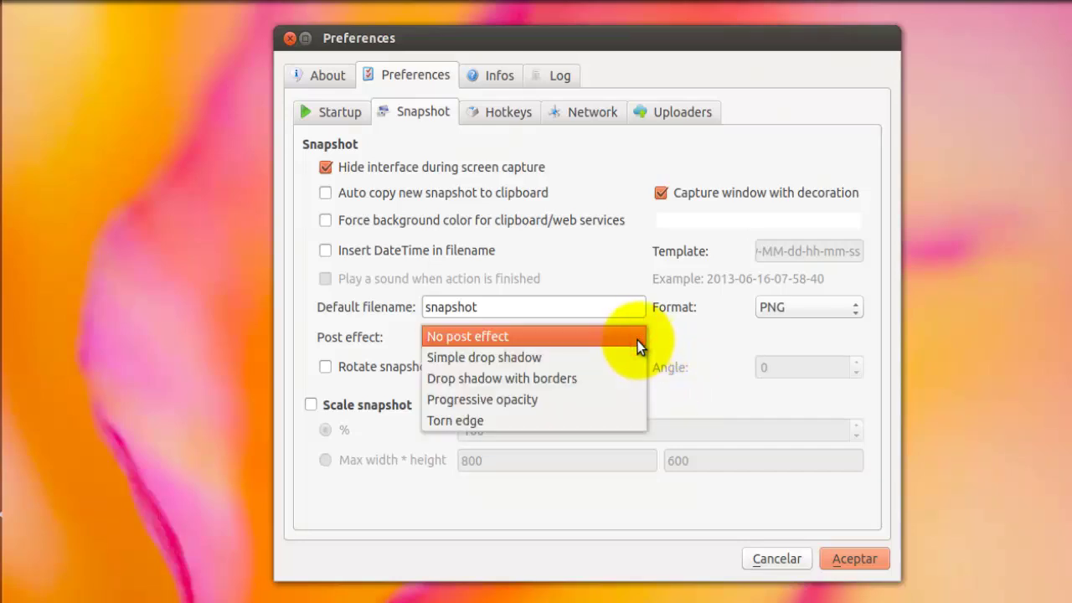
left_click(638, 340)
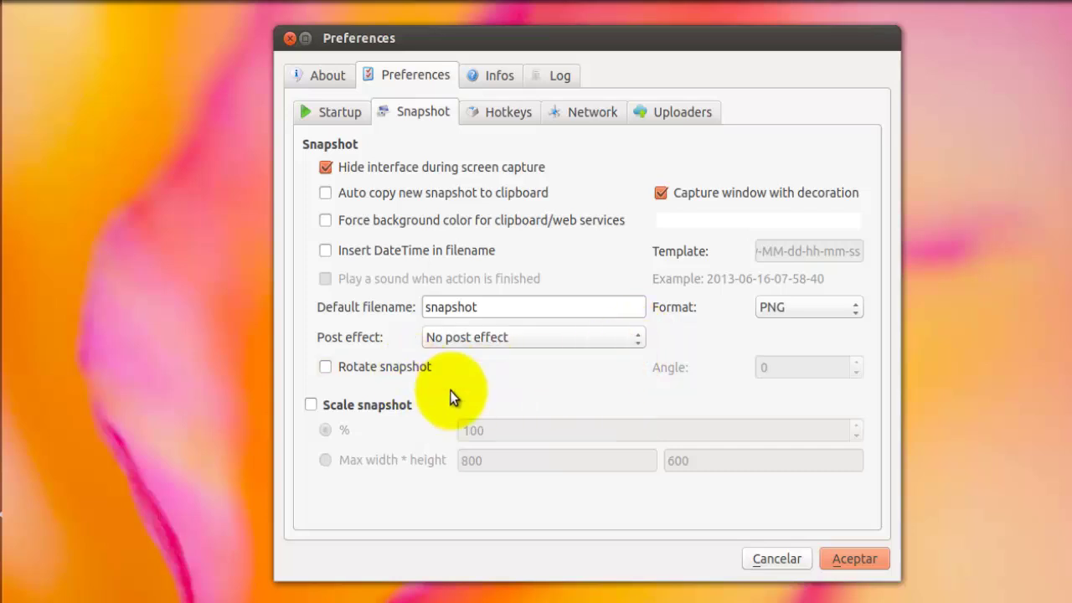
Review the hotkey, network and FTP uploader preferences and the information on supported image formats.
left_click(493, 112)
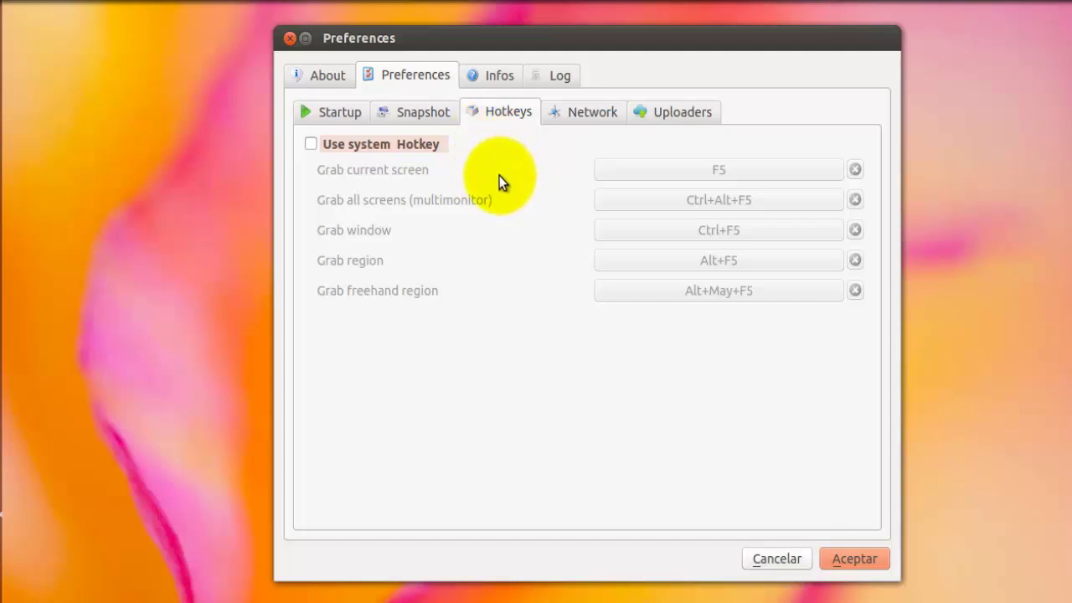
left_click(571, 113)
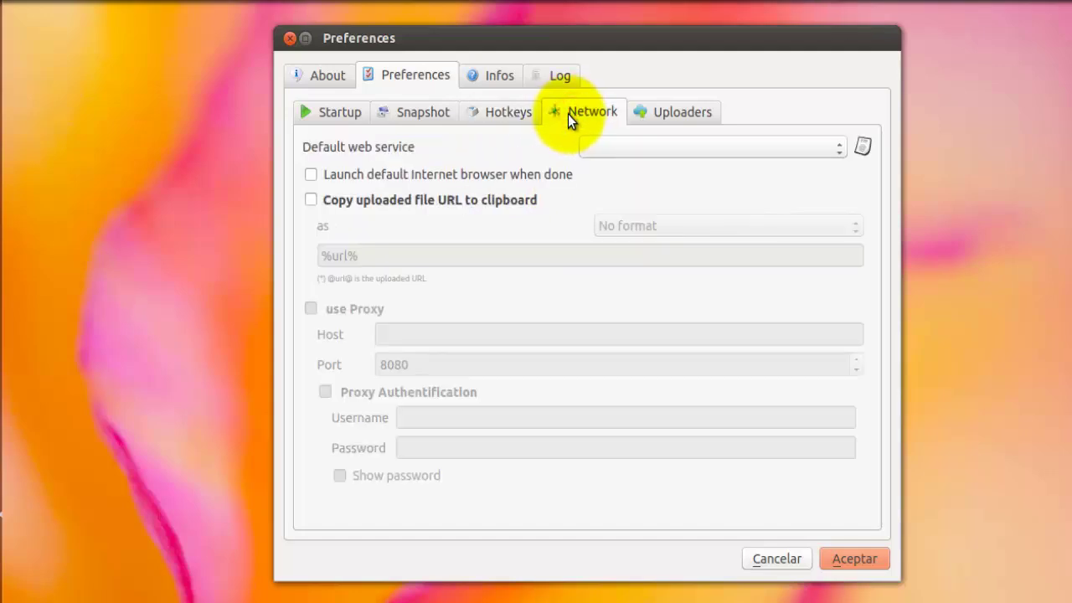
left_click(668, 115)
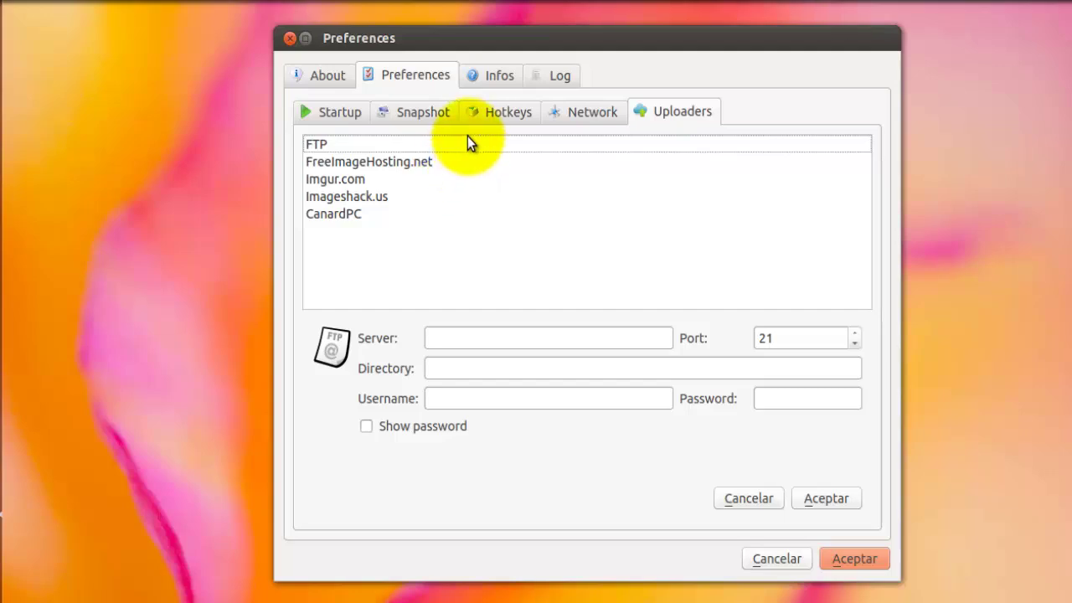
left_click(339, 122)
left_click(505, 76)
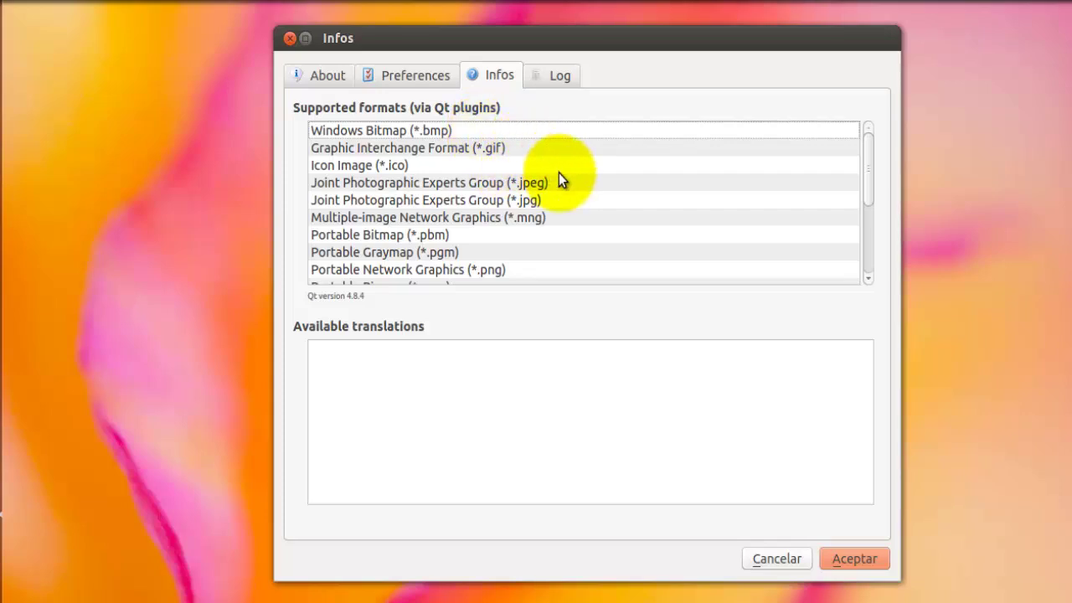
Examine the full list of supported image formats, the debug log and the program credits, and close the information dialog.
scroll(561, 223, "down", 3)
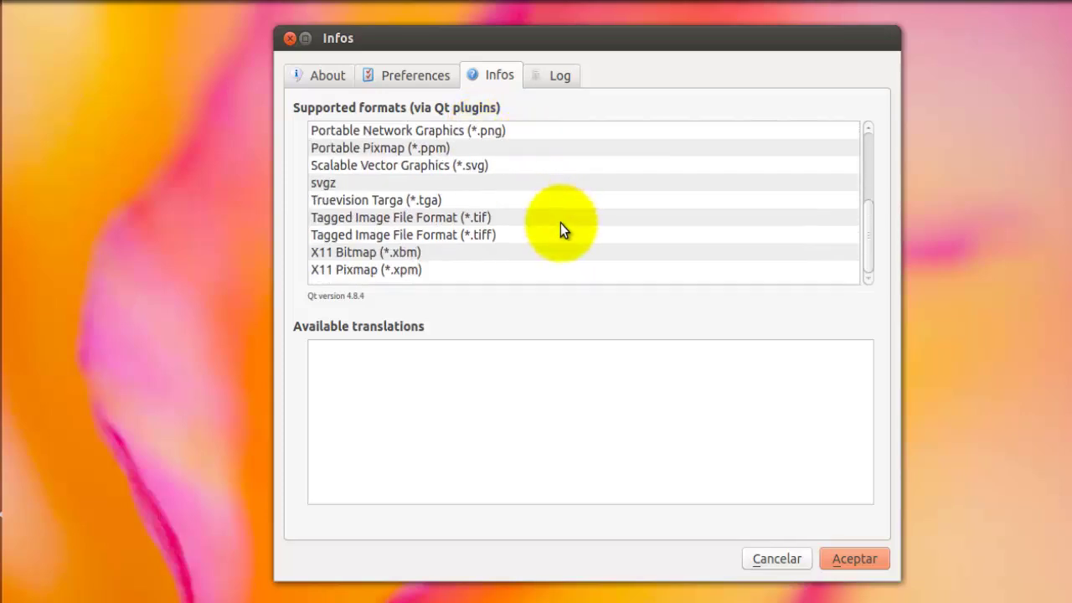
scroll(561, 223, "up", 3)
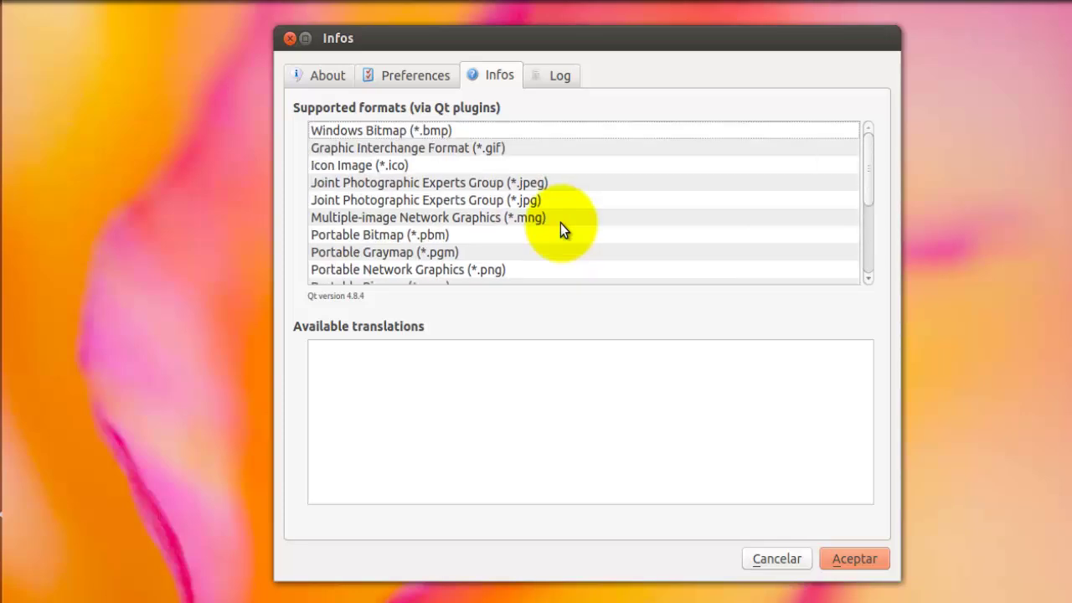
left_click(542, 75)
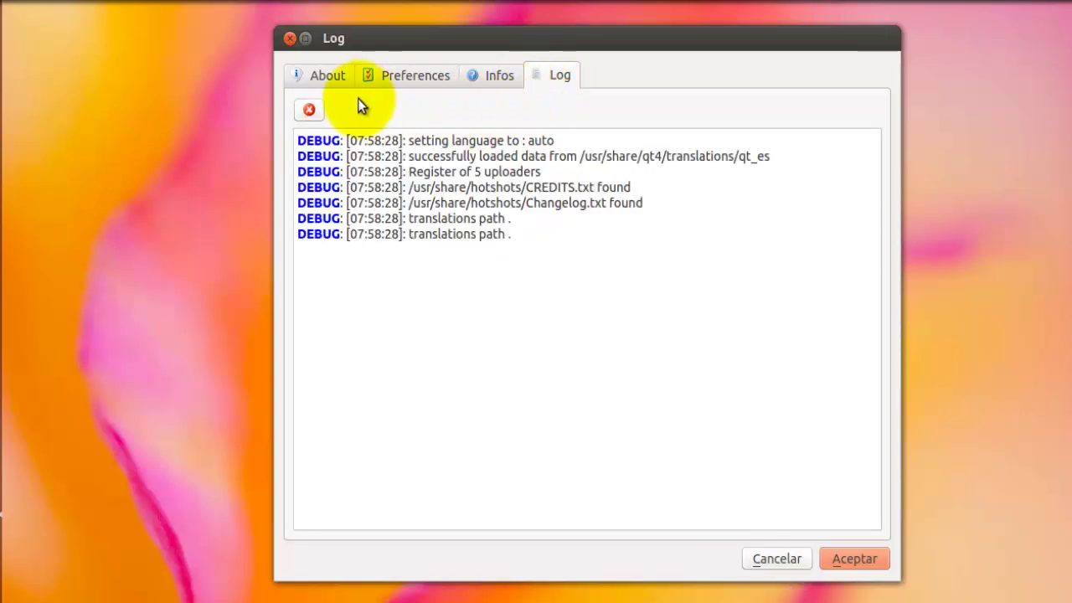
left_click(327, 75)
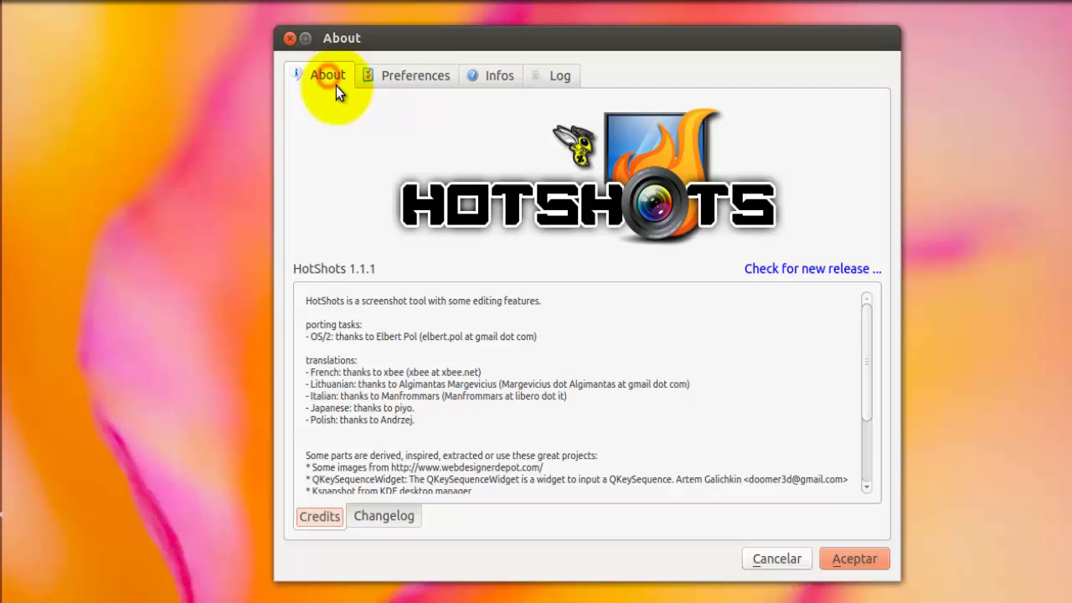
left_click(291, 39)
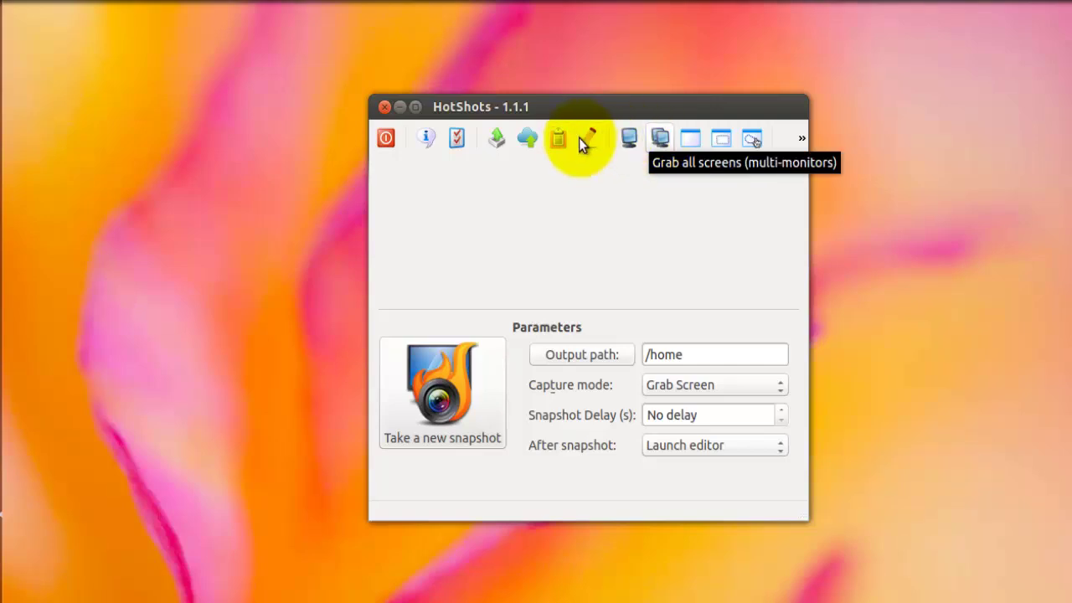
Take a new snapshot of the whole screen and move the resulting snapshot editor window higher on the desktop.
left_click(802, 137)
left_click(804, 139)
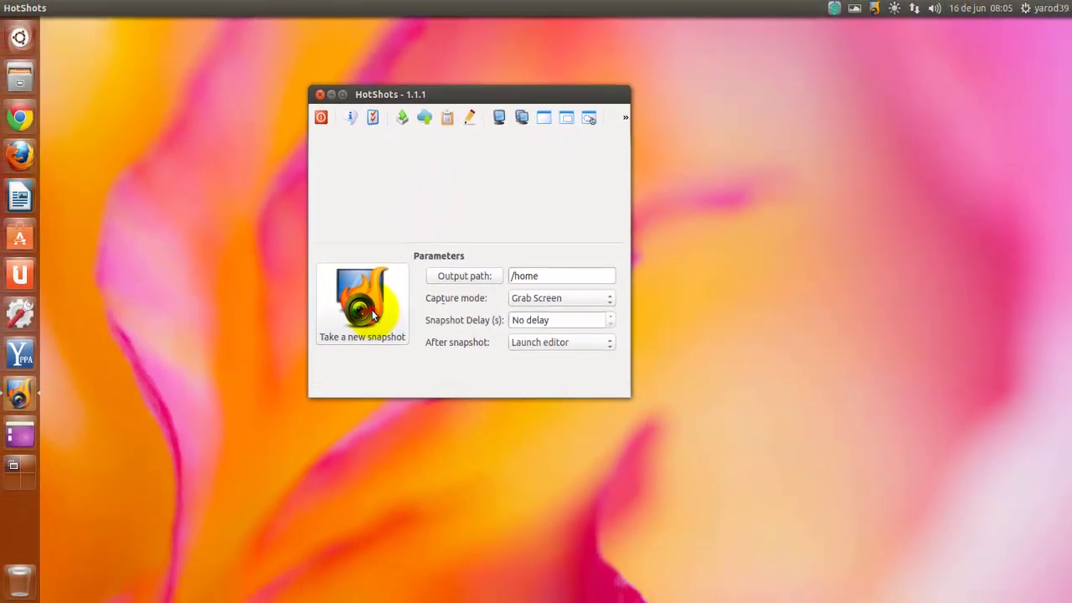
left_click(374, 315)
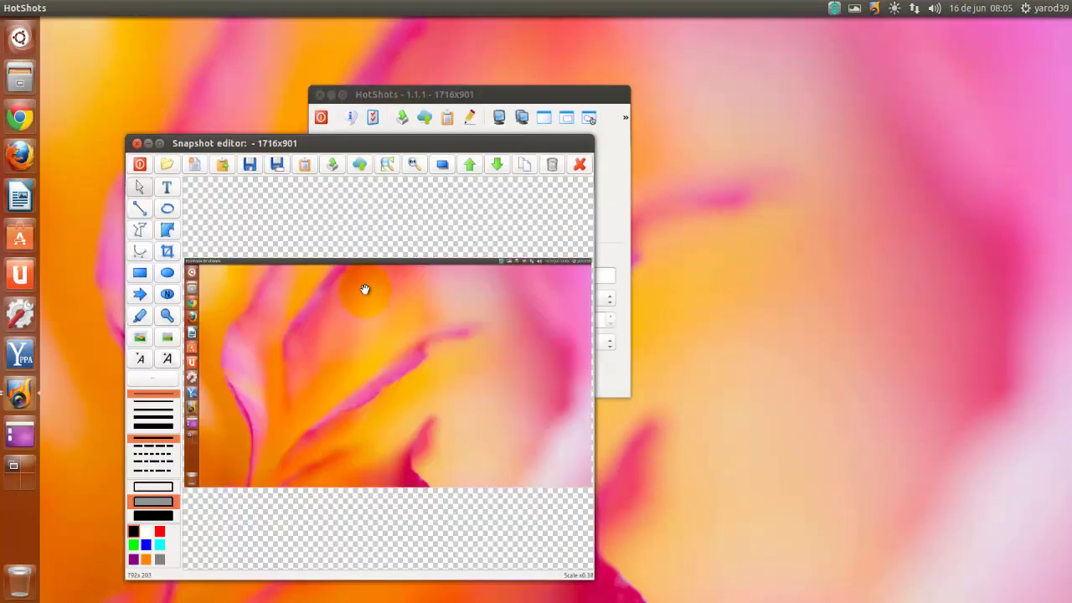
left_click_drag(344, 141, 384, 41)
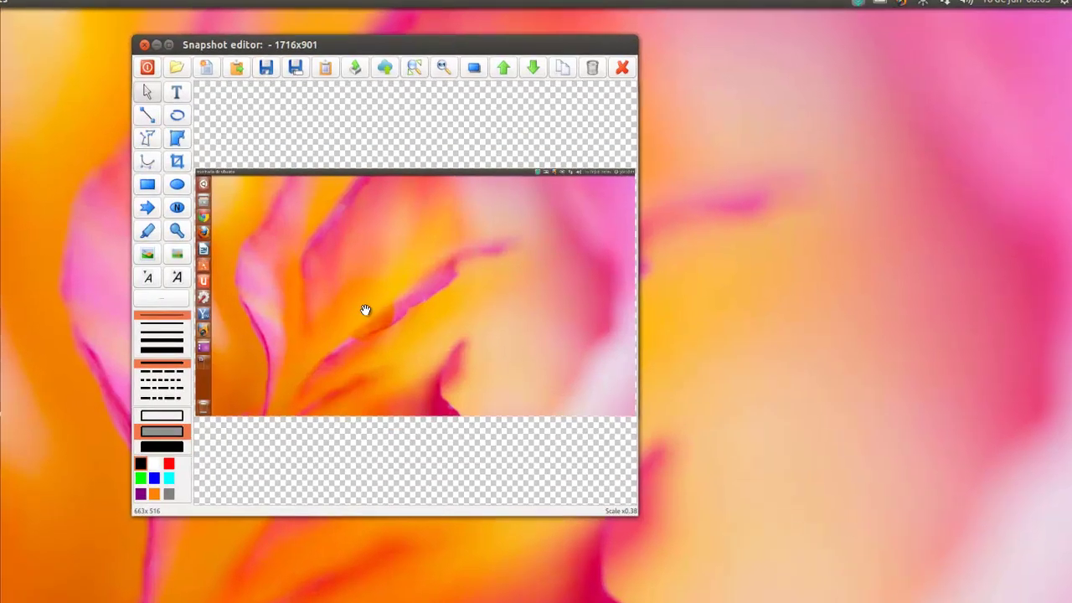
Try out the selection, text, line and polygon tools of the snapshot editor without drawing anything on the snapshot.
left_click(185, 109)
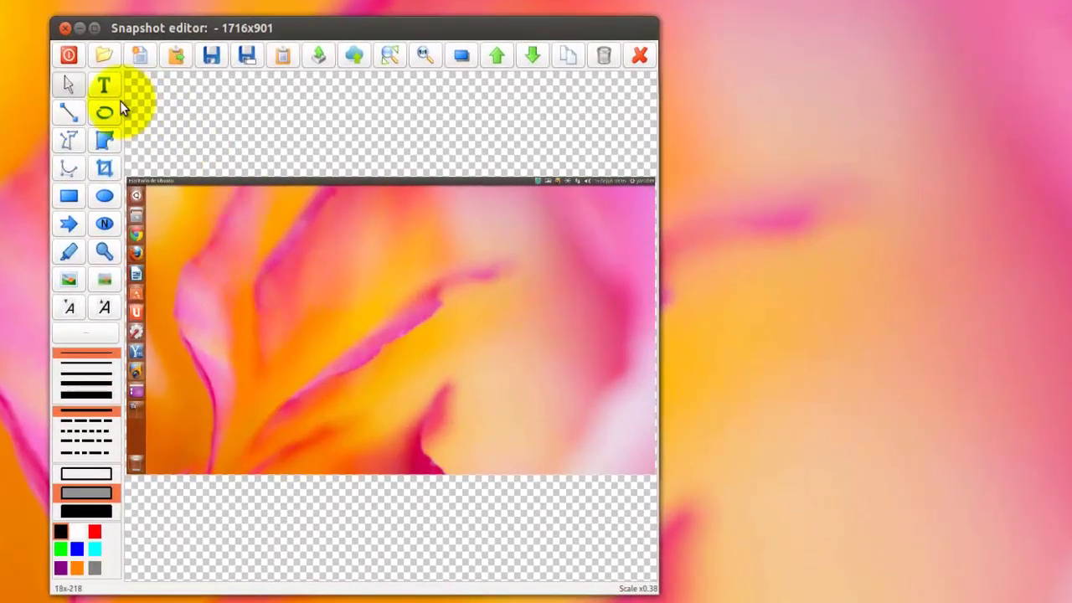
left_click(73, 86)
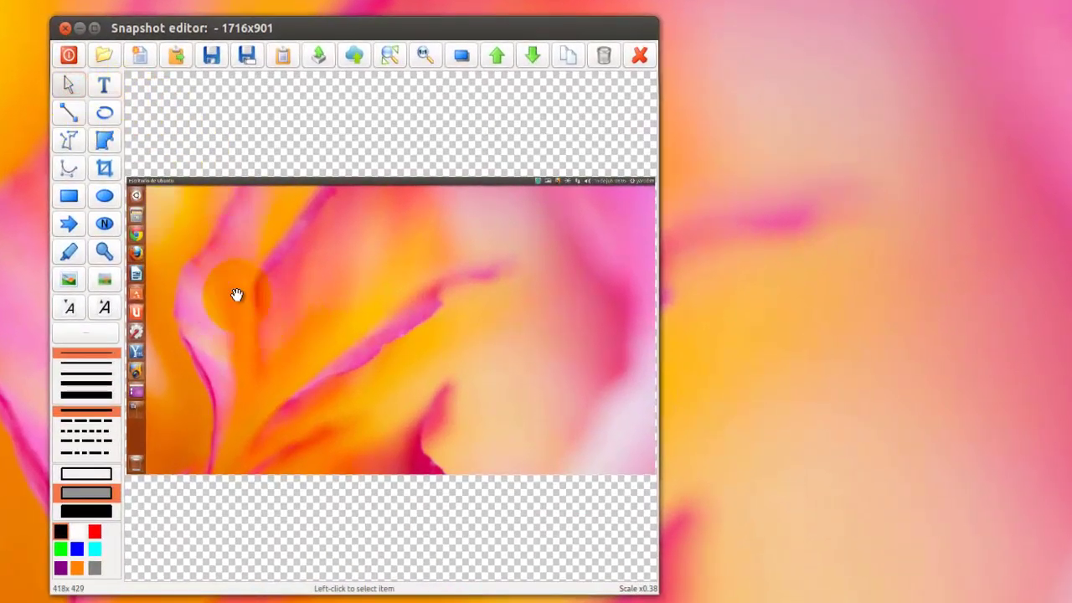
left_click(104, 85)
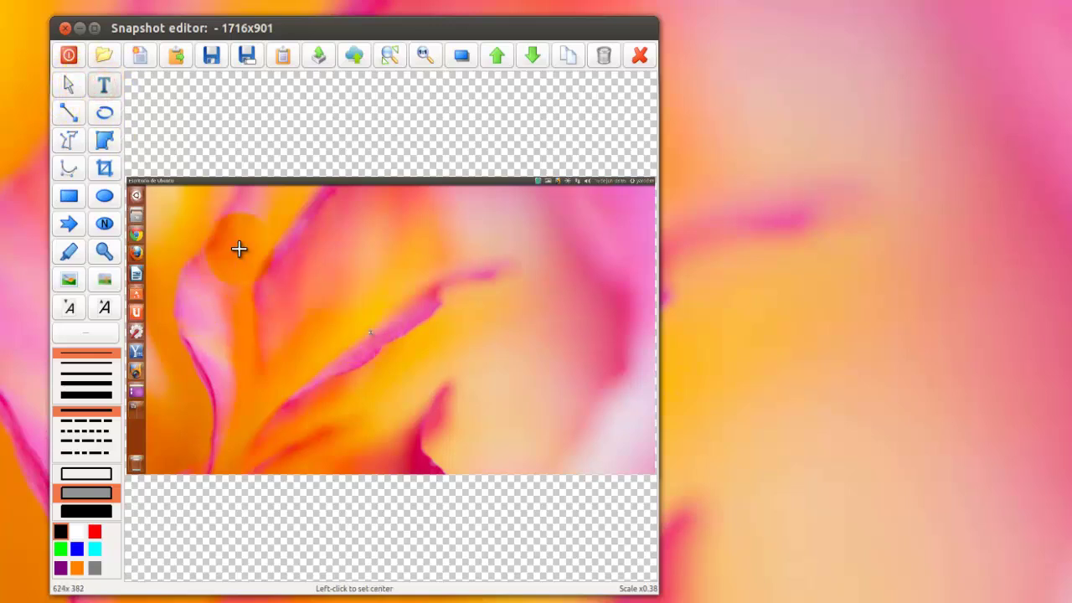
left_click(72, 113)
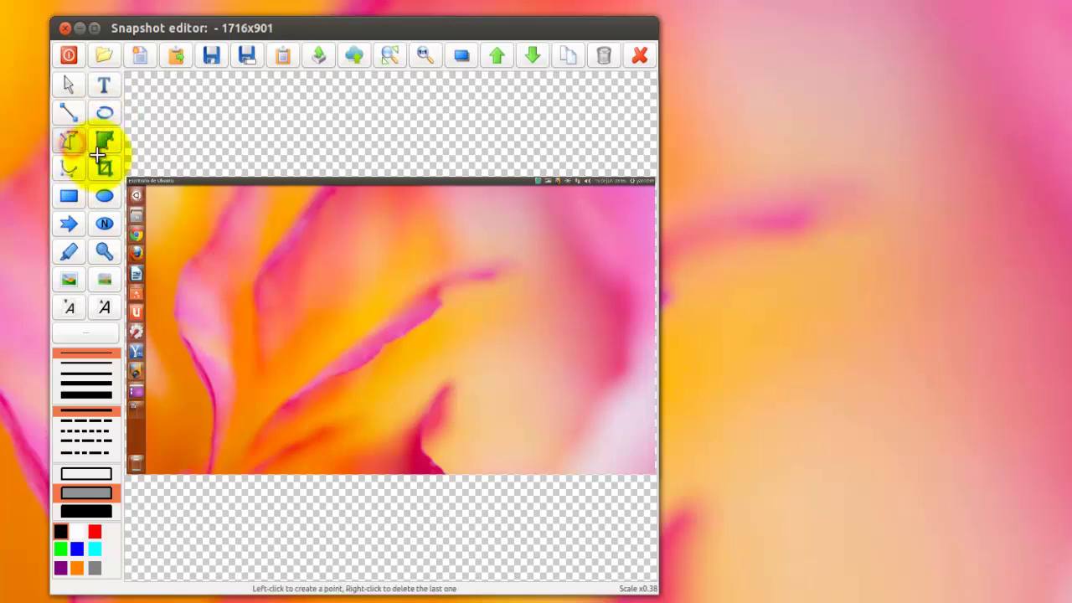
left_click(104, 142)
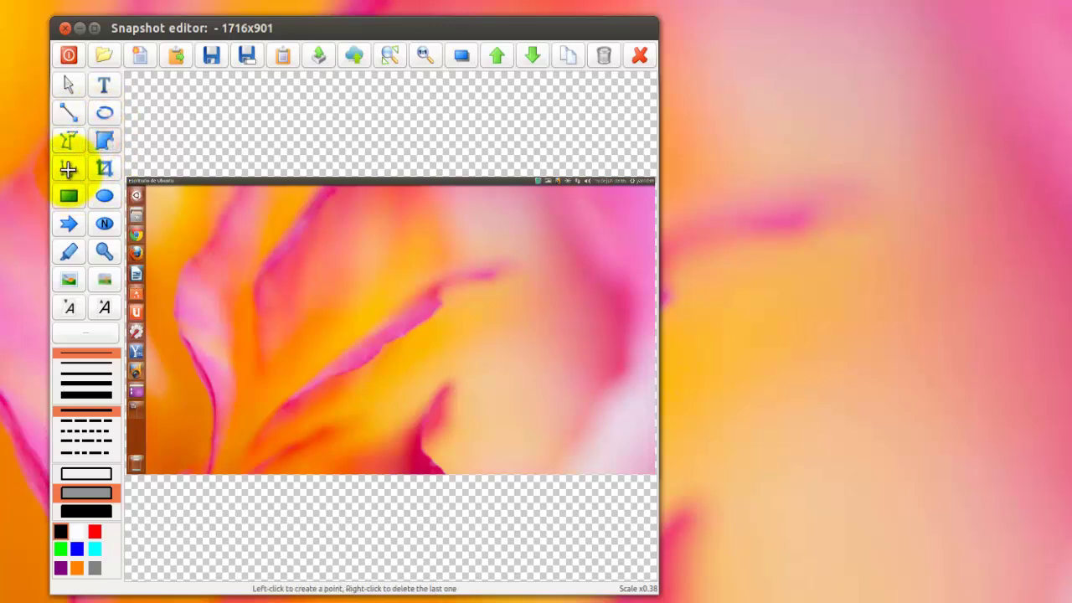
Maximize the snapshot editor and draw a diagonal highlighter line across the upper middle of the snapshot.
left_click(69, 252)
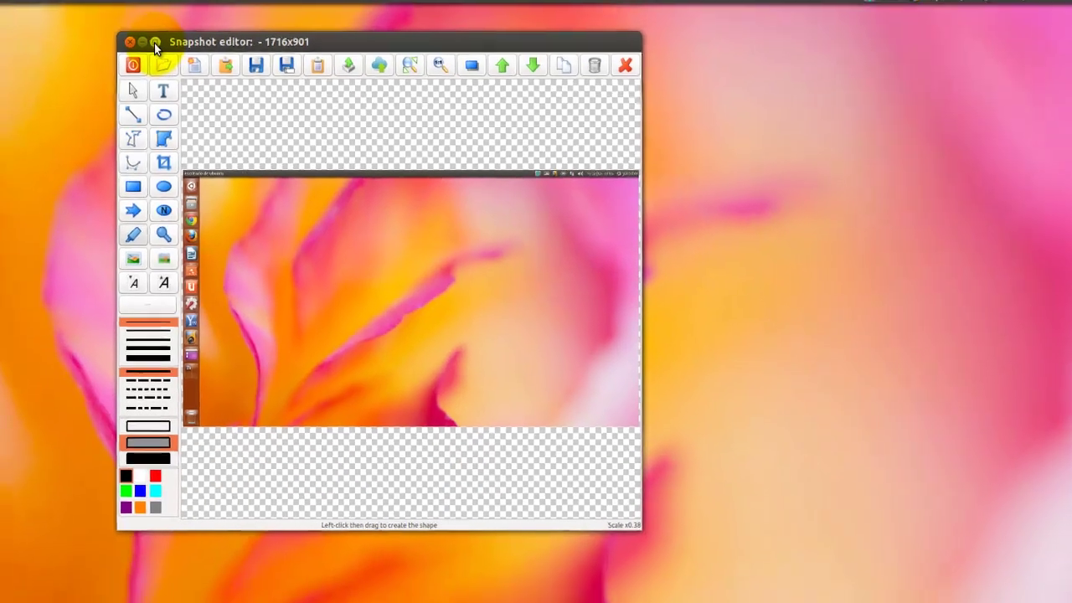
left_click(104, 30)
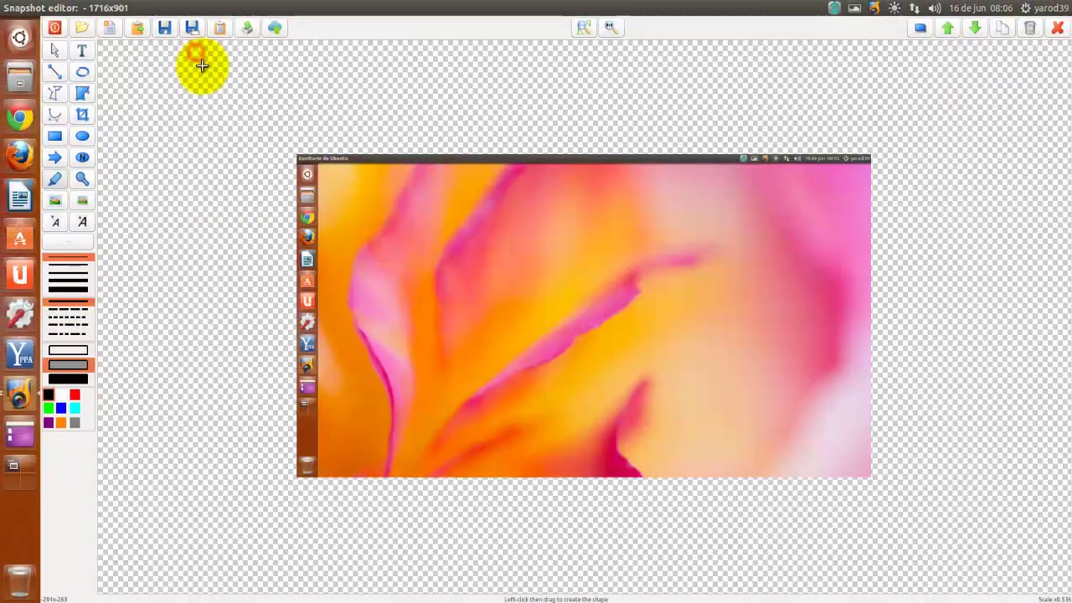
left_click_drag(394, 202, 617, 280)
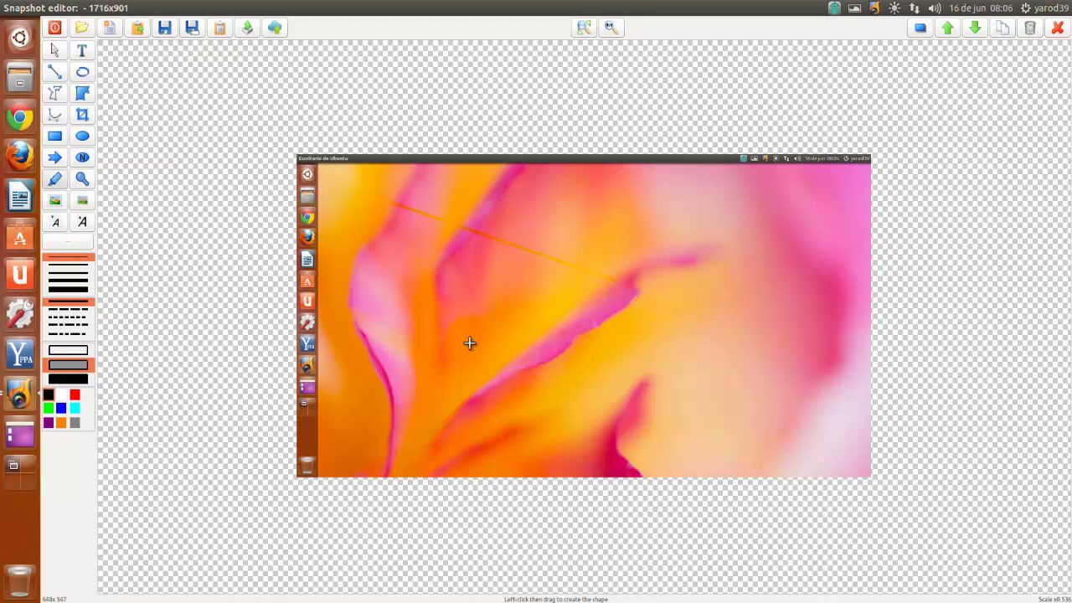
View the snapshot at actual size and fitted to the editor window, and close the editor.
left_click(611, 28)
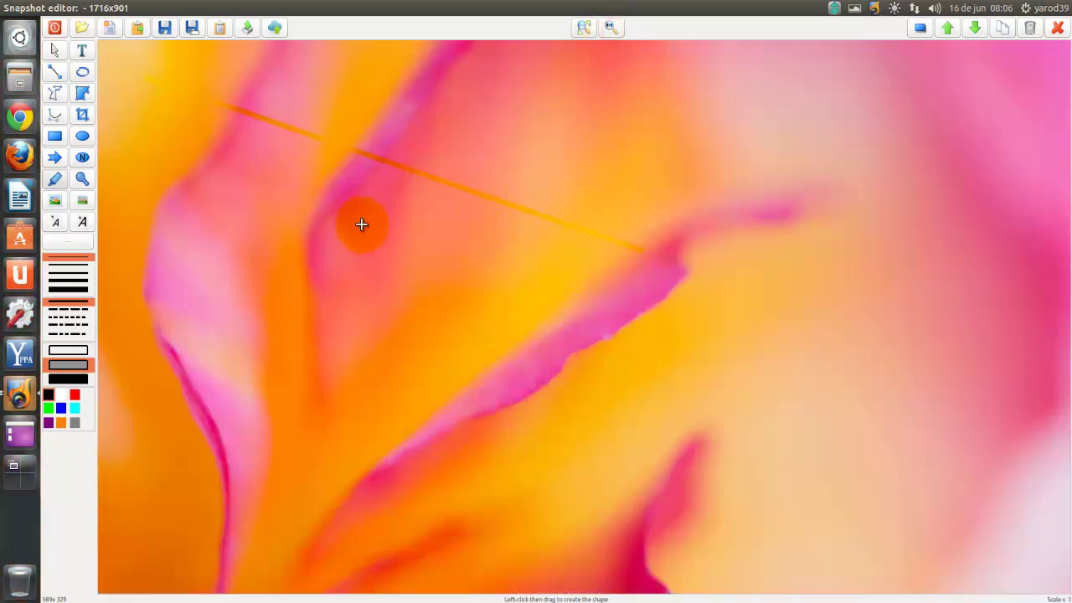
left_click(587, 28)
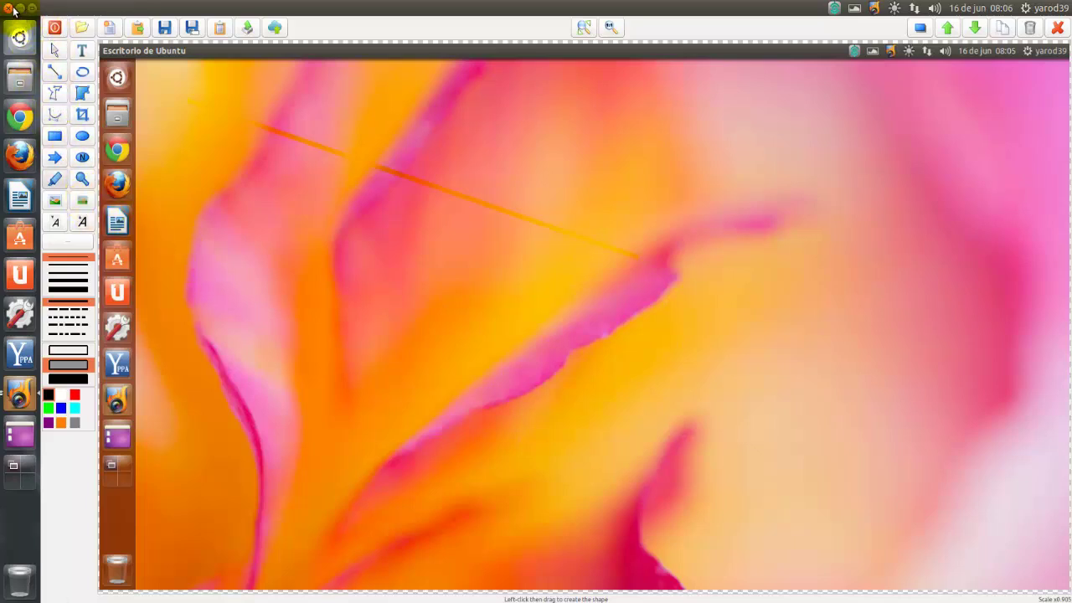
left_click(8, 7)
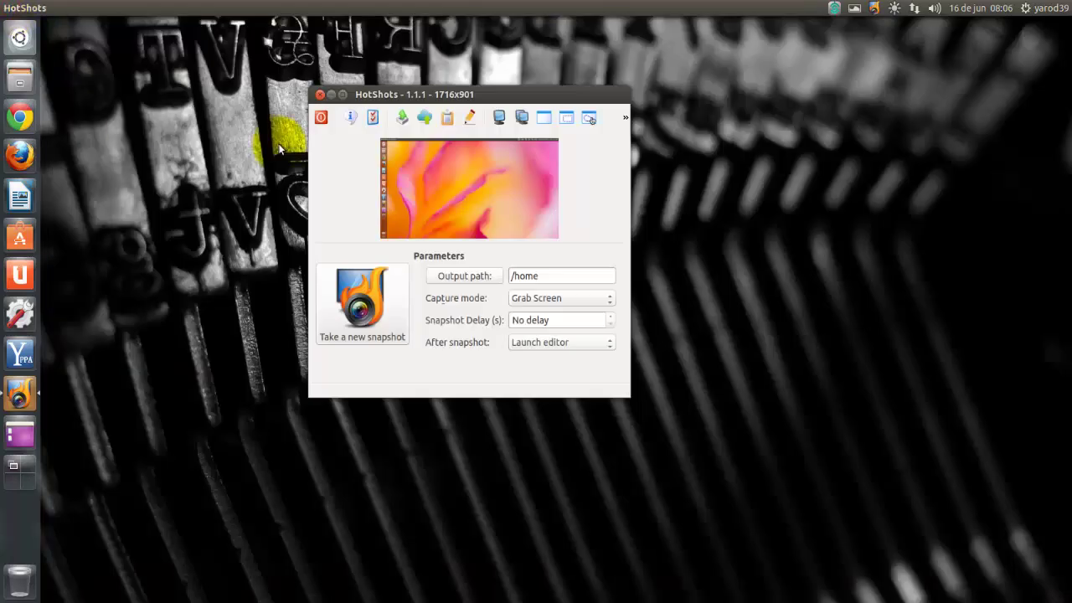
Close the HotShots main window and show the capture options offered by its system indicator.
left_click(320, 98)
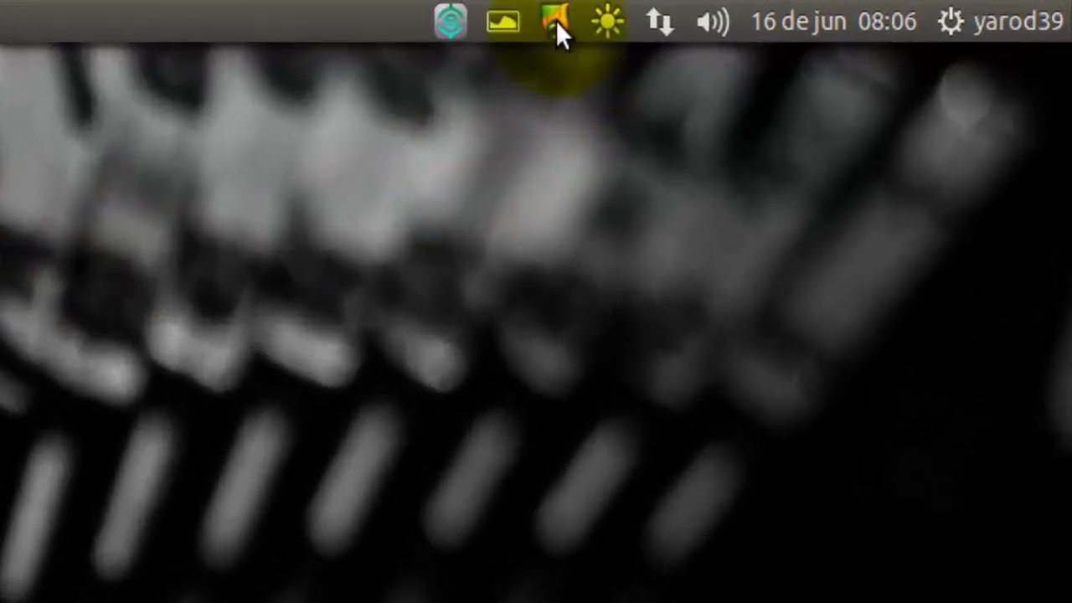
left_click(555, 20)
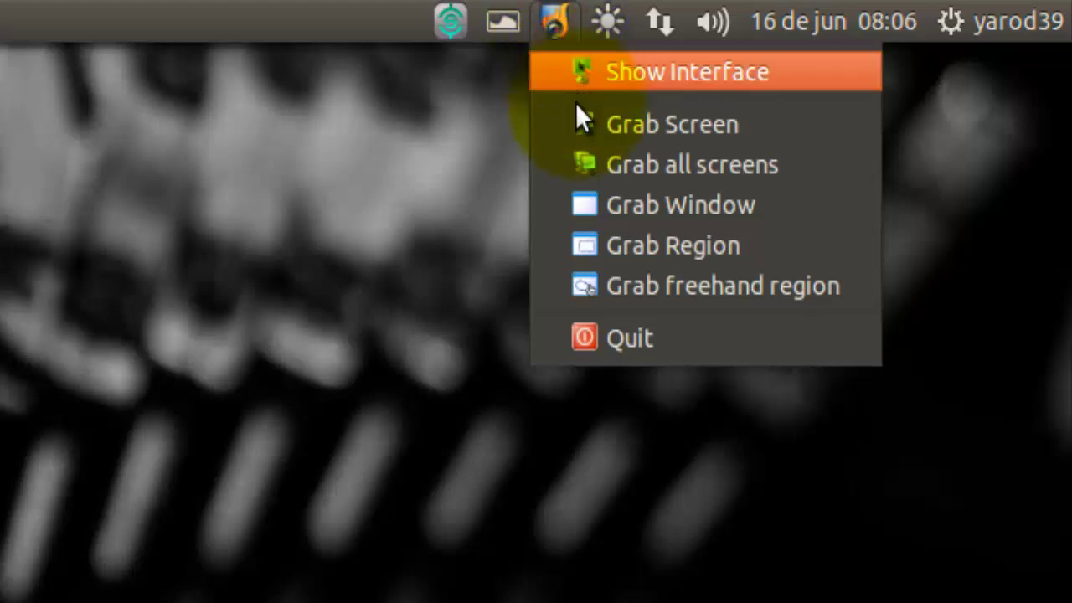